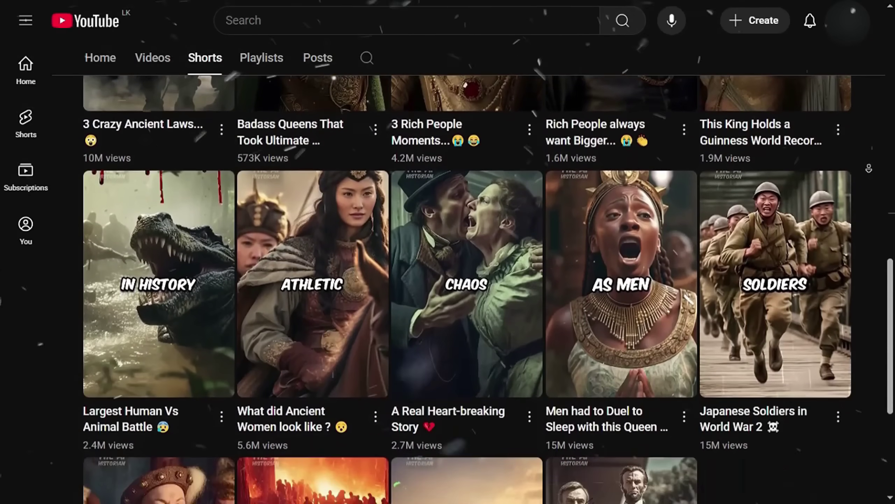
Scroll the CapCut Home screen to review the 11 existing projects.
scroll(467, 282, "down", 3)
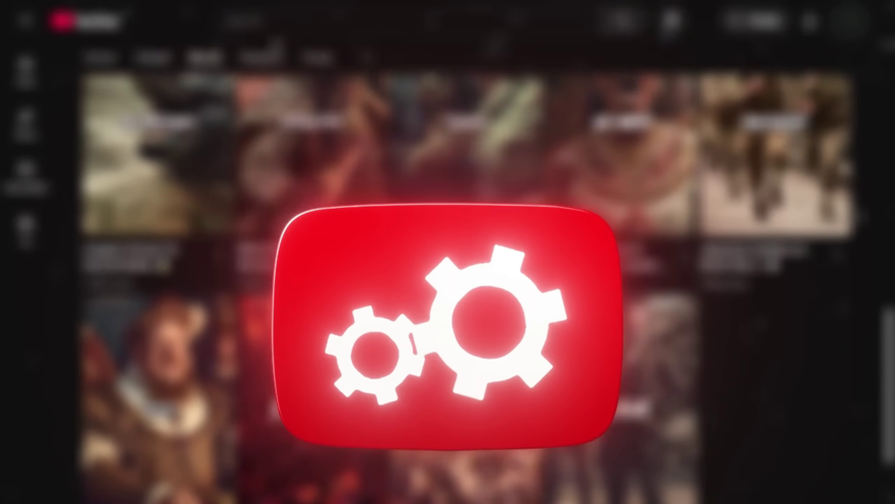
scroll(467, 247, "up", 3)
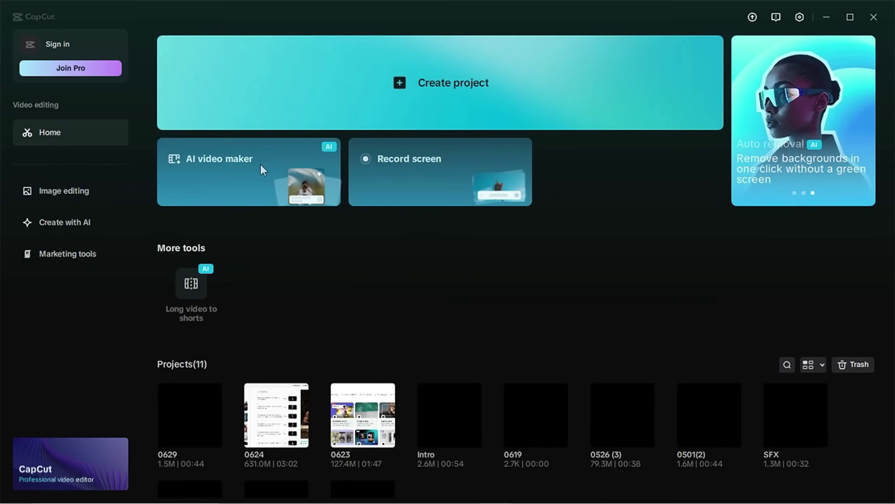
Launch the AI video maker from the CapCut Home screen.
left_click(262, 168)
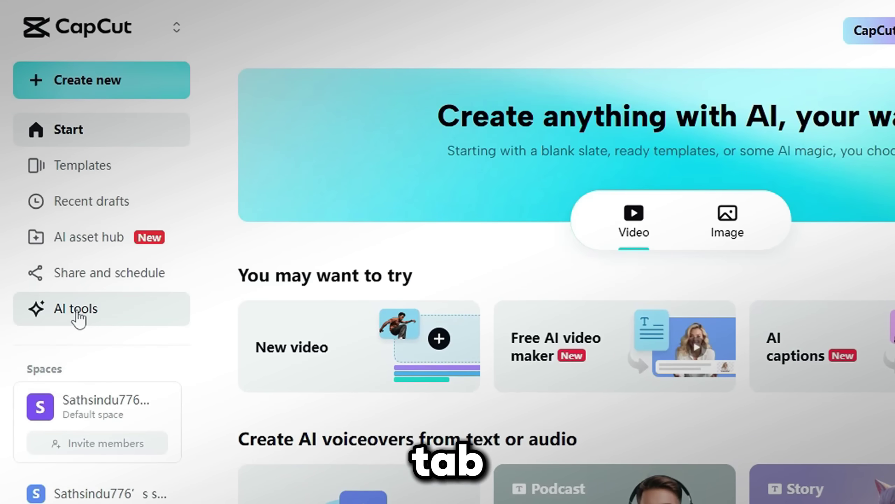
Browse the AI tools catalogue, scrolling through all its categories down to Free AI video maker.
left_click(78, 316)
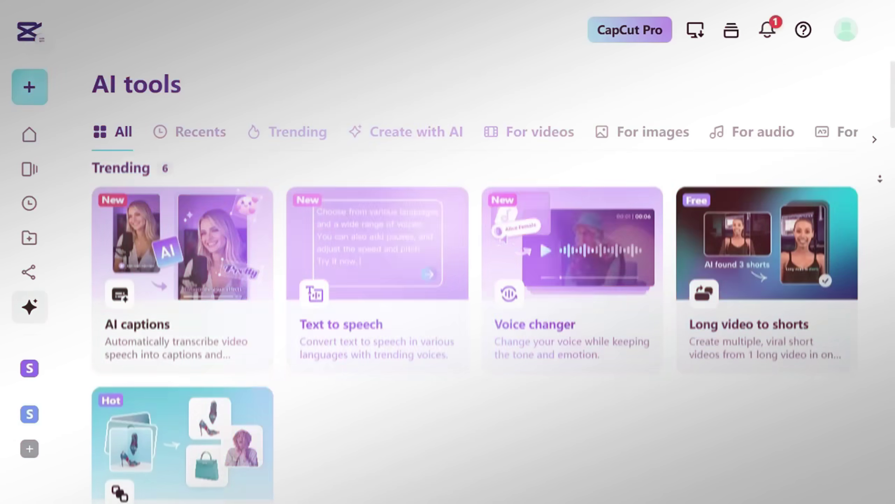
scroll(399, 429, "down", 5)
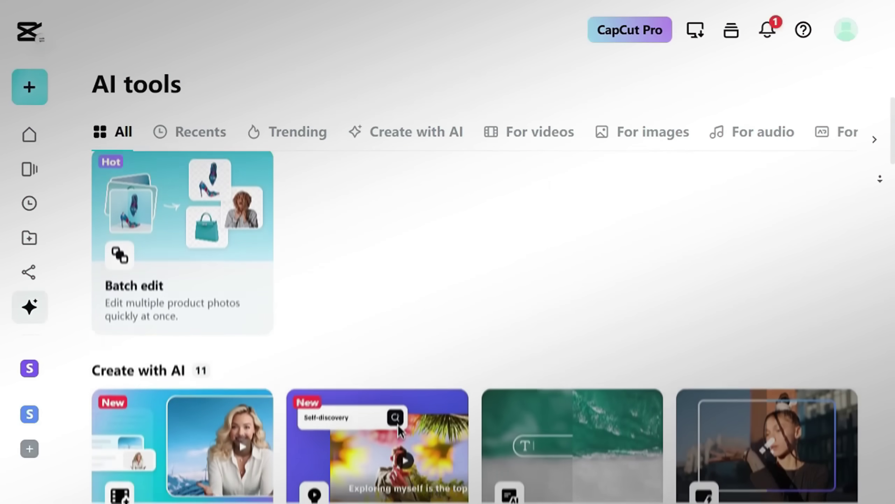
scroll(399, 429, "down", 10)
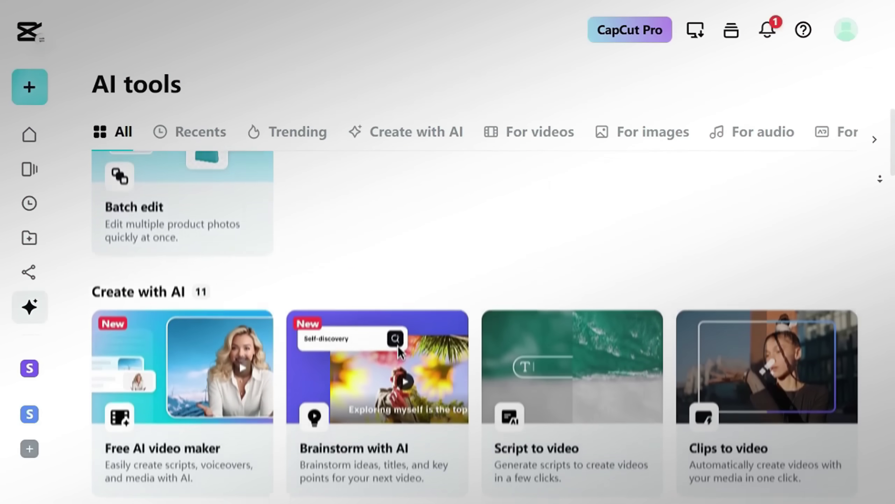
scroll(476, 303, "down", 9)
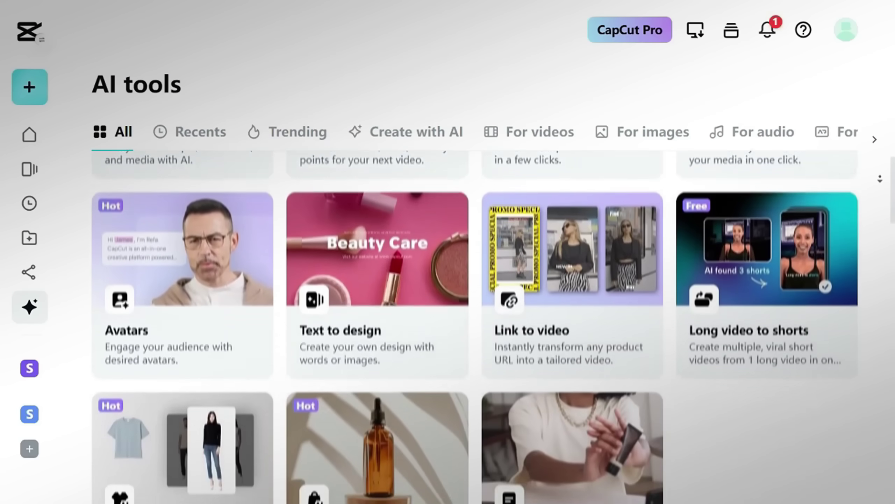
scroll(475, 303, "down", 10)
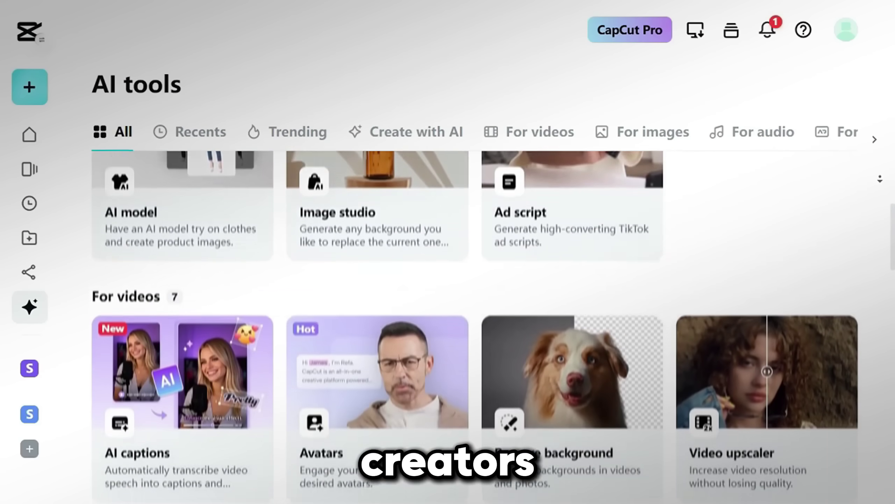
scroll(476, 303, "down", 9)
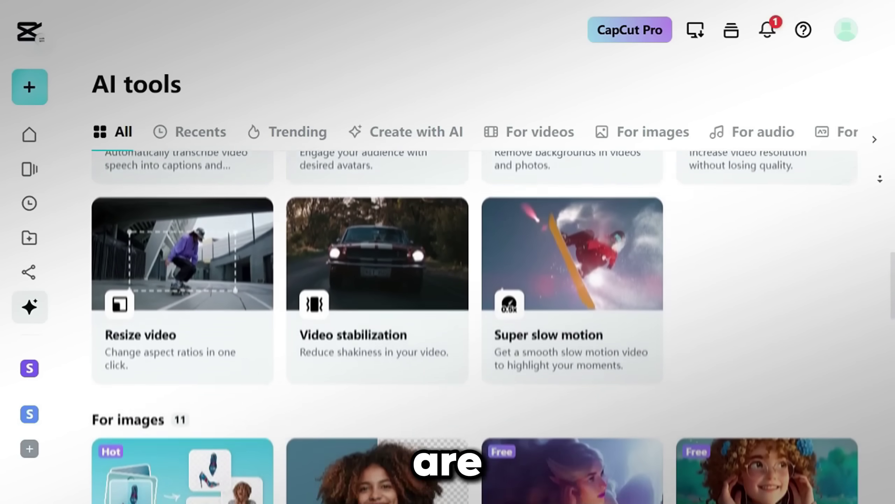
scroll(476, 304, "down", 9)
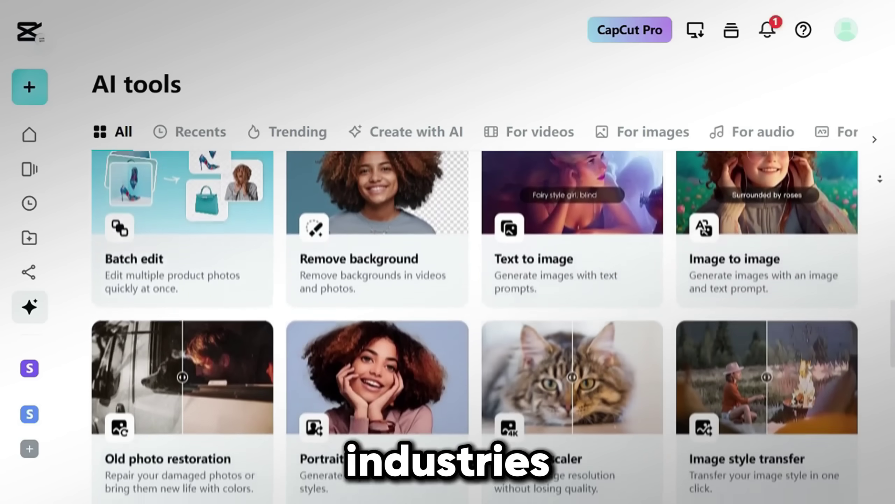
scroll(476, 303, "down", 9)
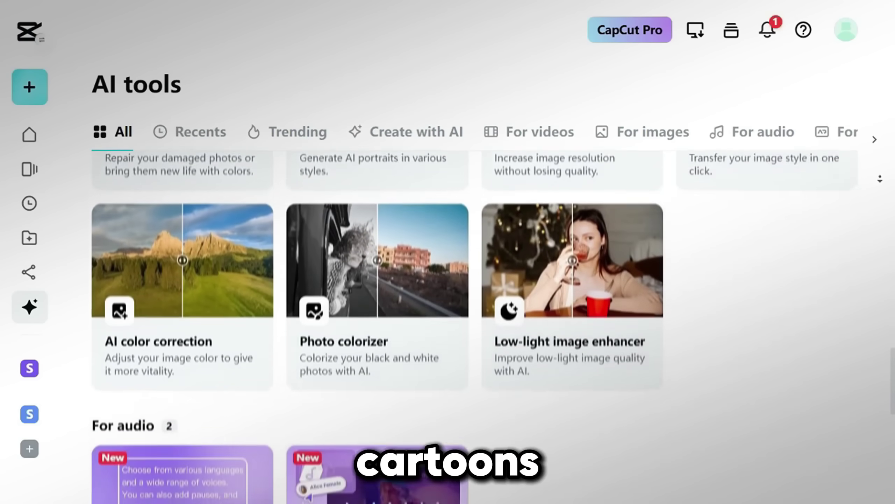
scroll(476, 303, "down", 9)
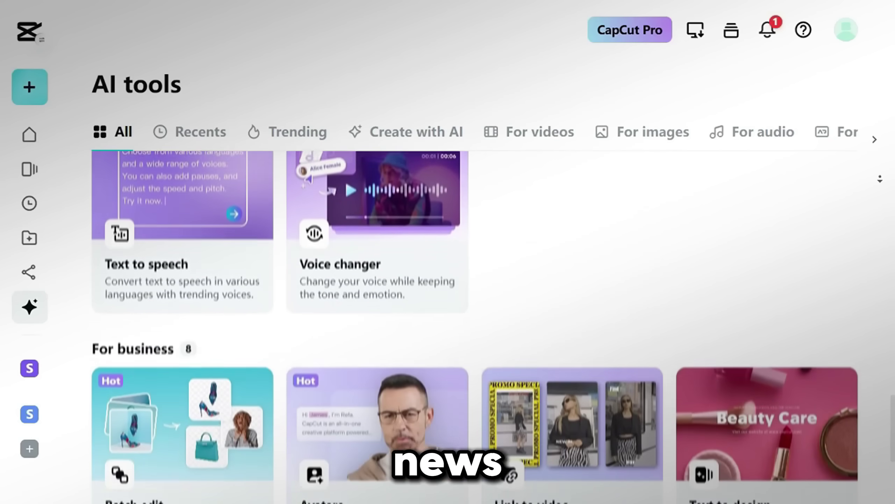
scroll(476, 304, "down", 1)
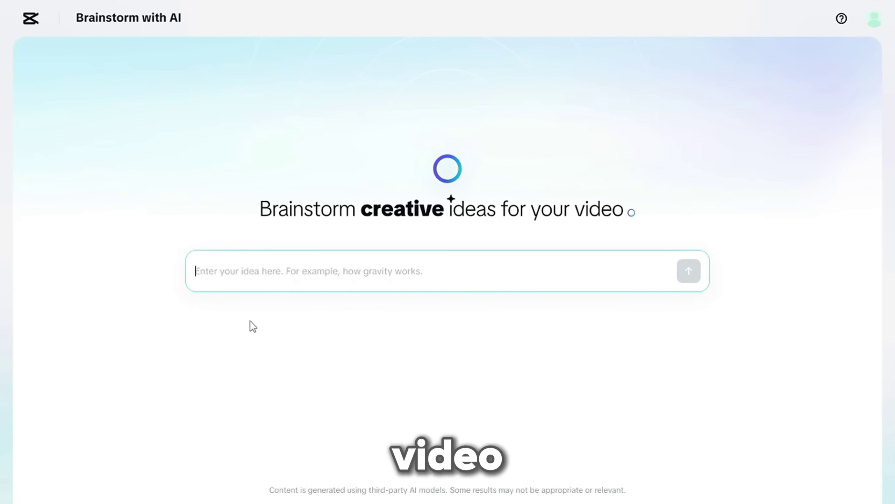
Submit the idea 'Crazy Facts About Ancient Laws' to brainstorm topic suggestions.
type("Crazy Facts About Ancient Laws")
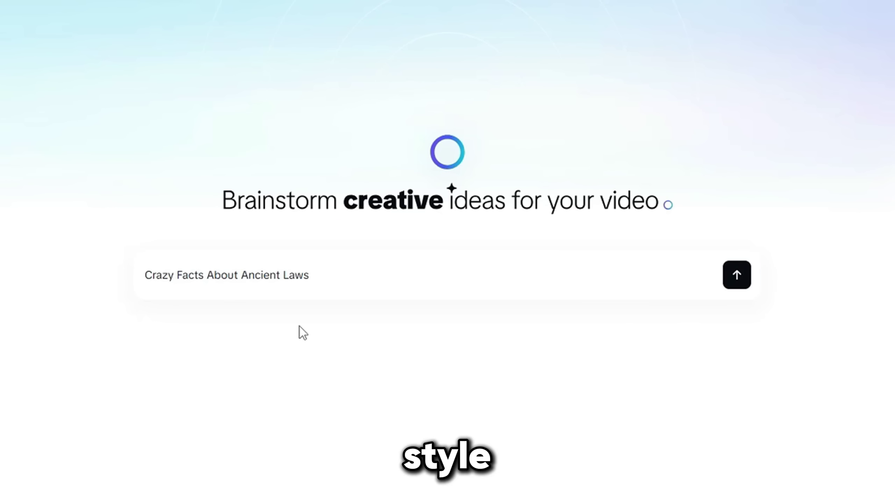
left_click(737, 276)
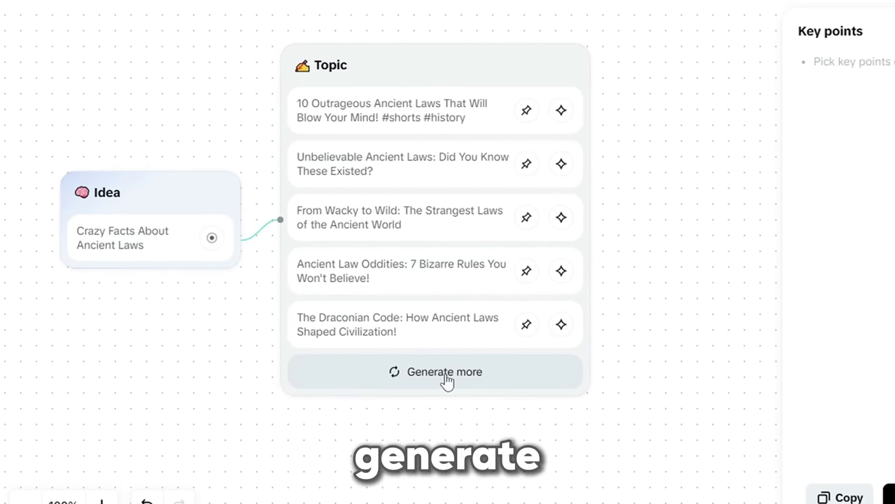
Generate more topics, then expand 'Unbelievable Ancient Laws' into key-point ideas.
left_click(445, 373)
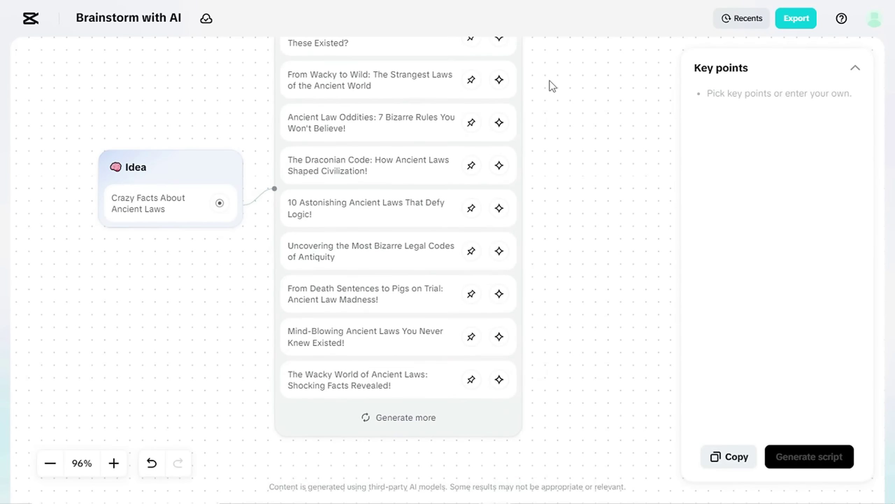
left_click(517, 197)
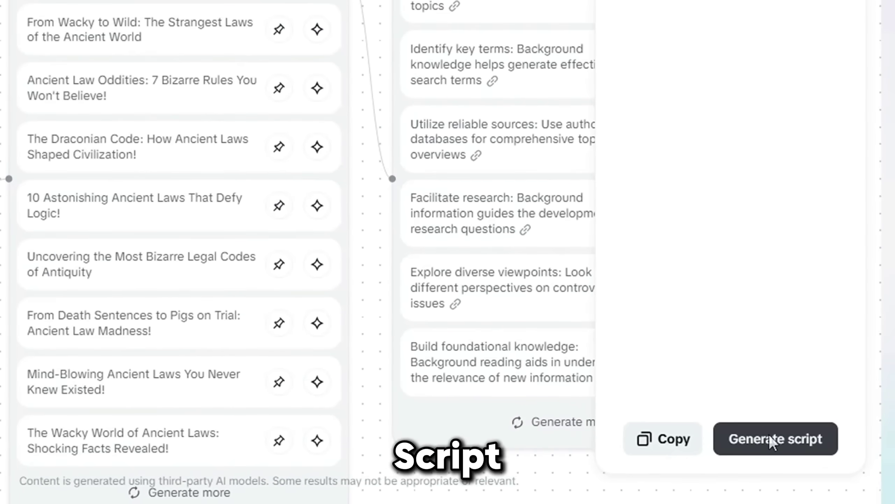
Generate a 1-minute script from the Unbelievable Ancient Laws key points.
left_click(769, 438)
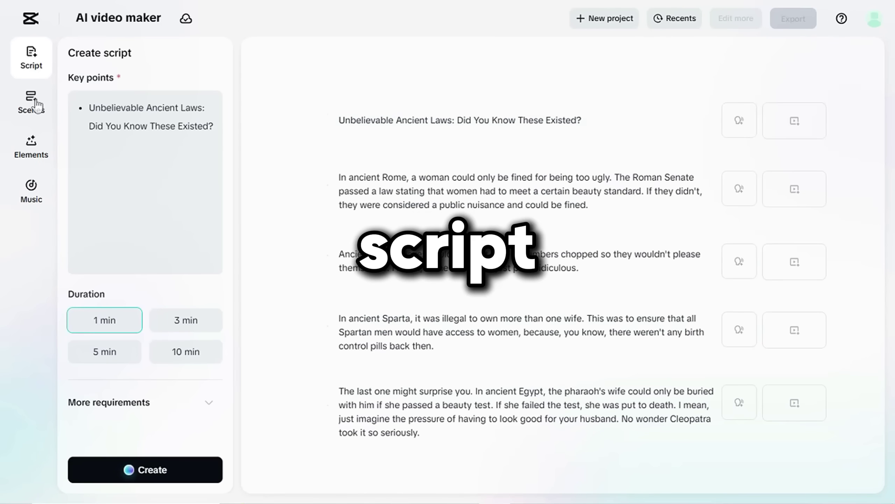
Apply the Strong British Male voiceover to all scenes with Auto split script kept on.
left_click(36, 108)
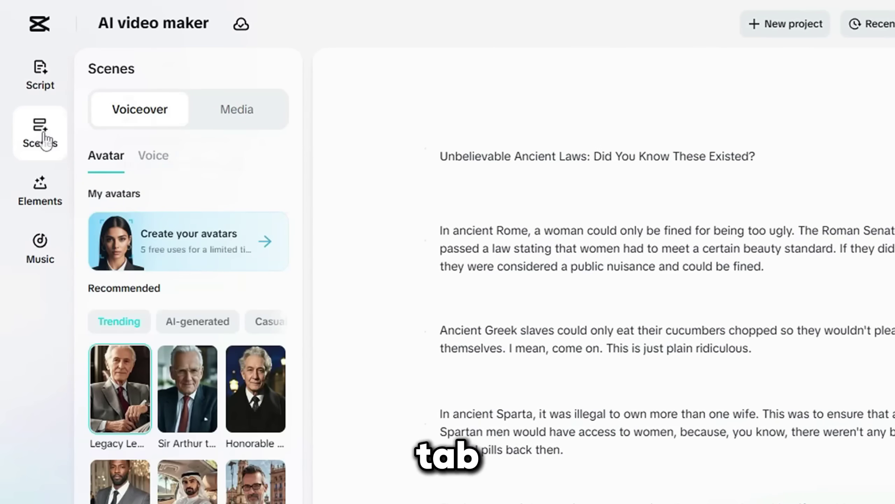
left_click(154, 157)
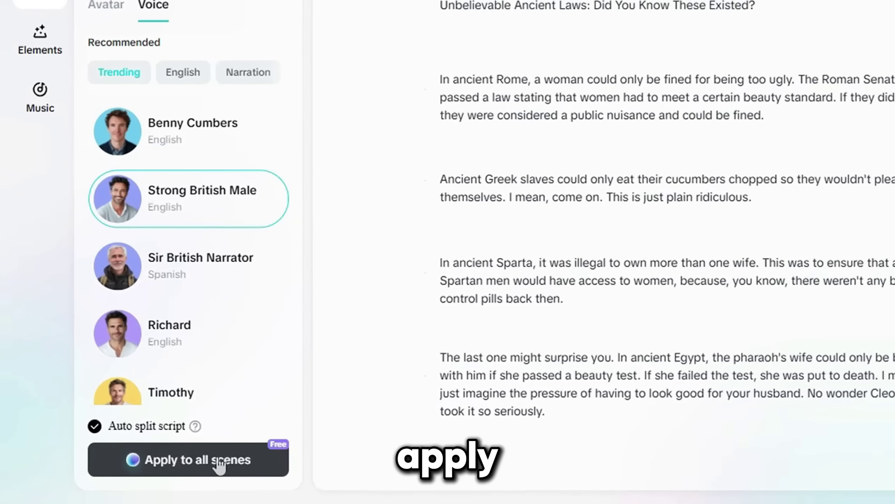
left_click(219, 465)
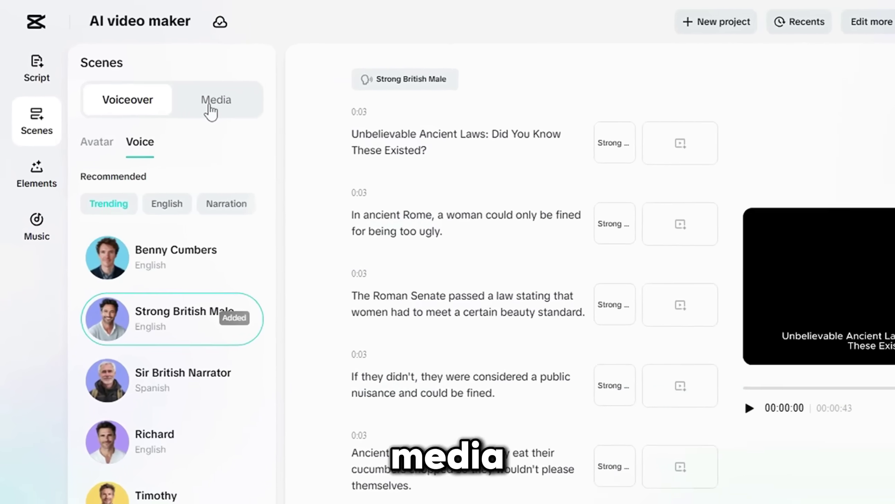
Generate AI media for all scenes in 9:16 format with the Movie style.
left_click(209, 106)
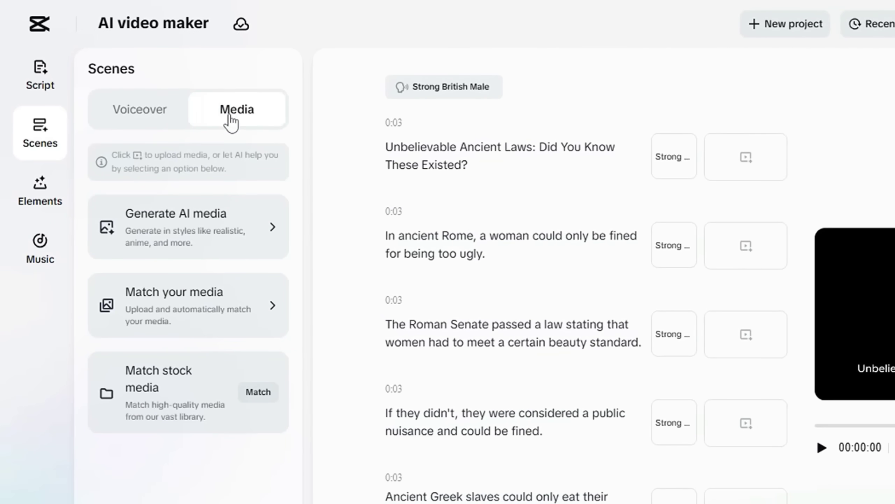
left_click(206, 233)
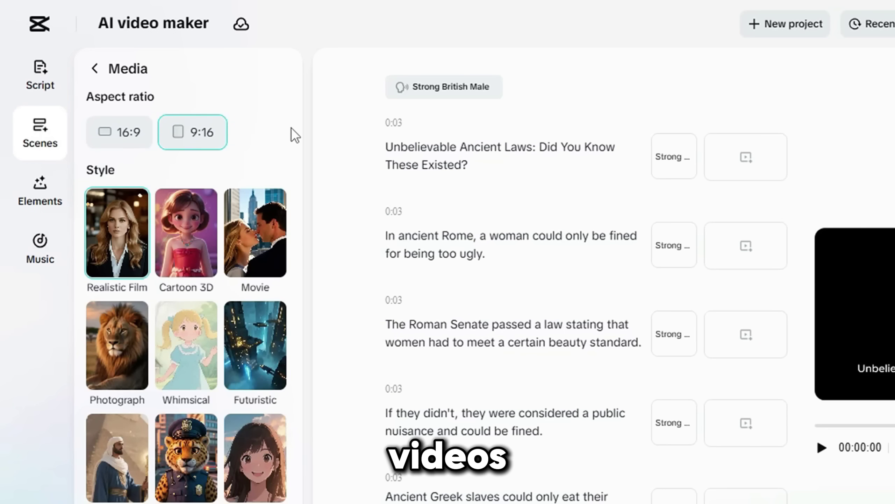
scroll(292, 128, "down", 10)
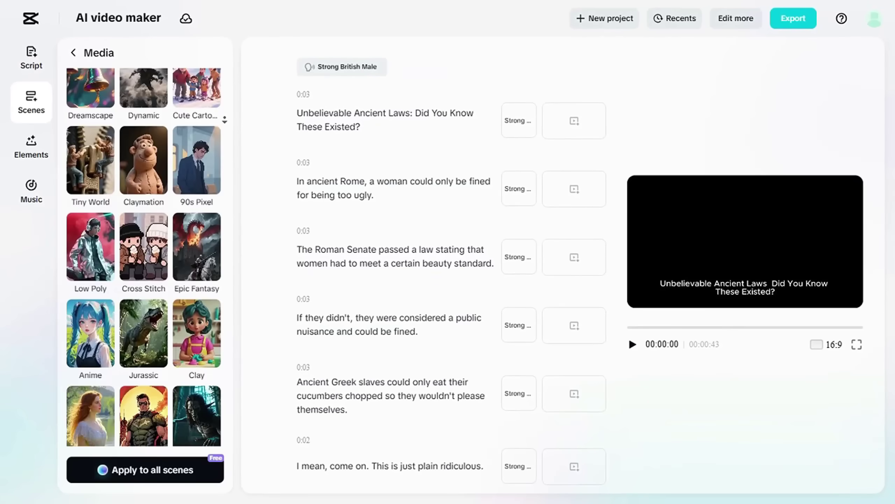
scroll(225, 120, "down", 12)
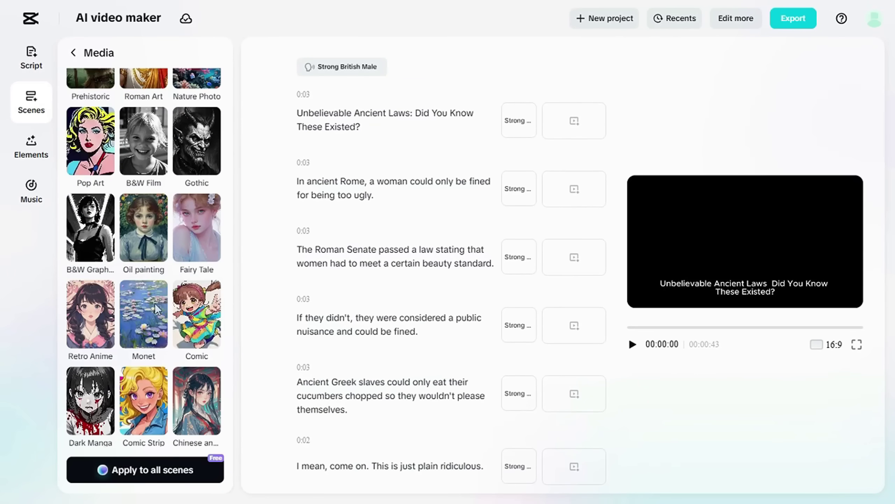
scroll(157, 309, "up", 20)
left_click(199, 193)
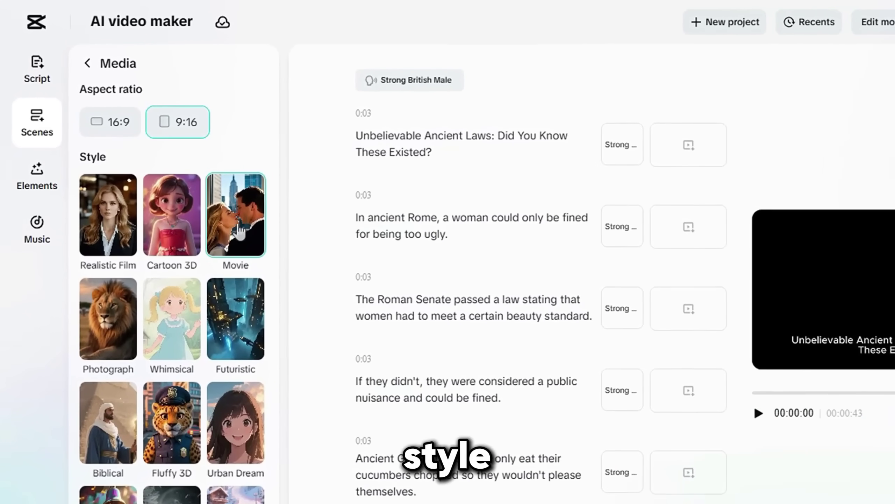
scroll(189, 341, "down", 5)
scroll(189, 341, "up", 6)
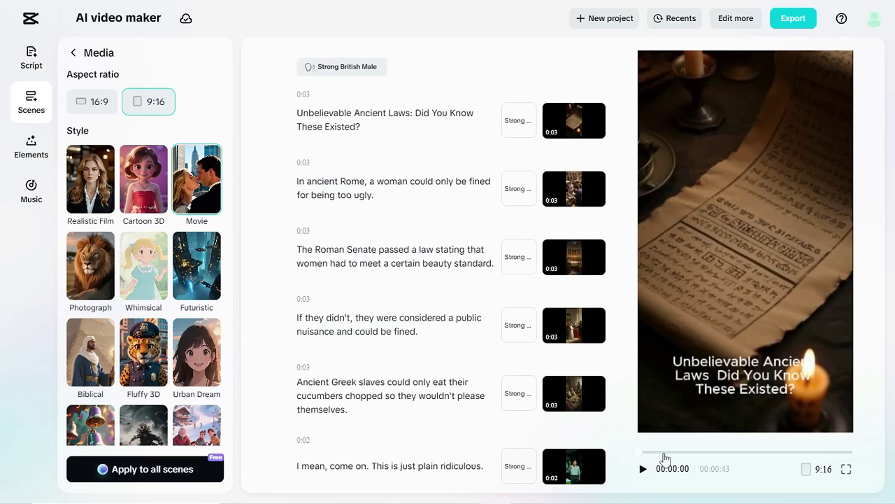
left_click_drag(665, 453, 744, 453)
left_click_drag(803, 459, 800, 455)
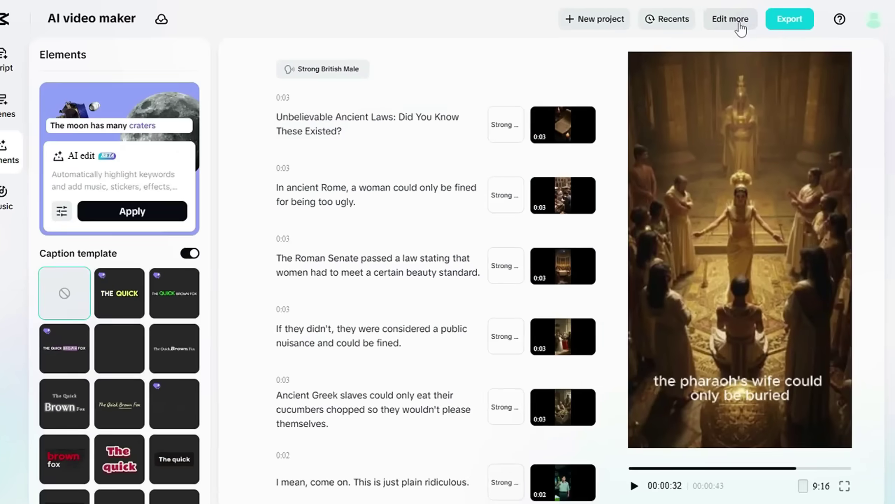
Download the Unbelievable Ancient Laws project from cloud space and start editing it.
left_click(737, 20)
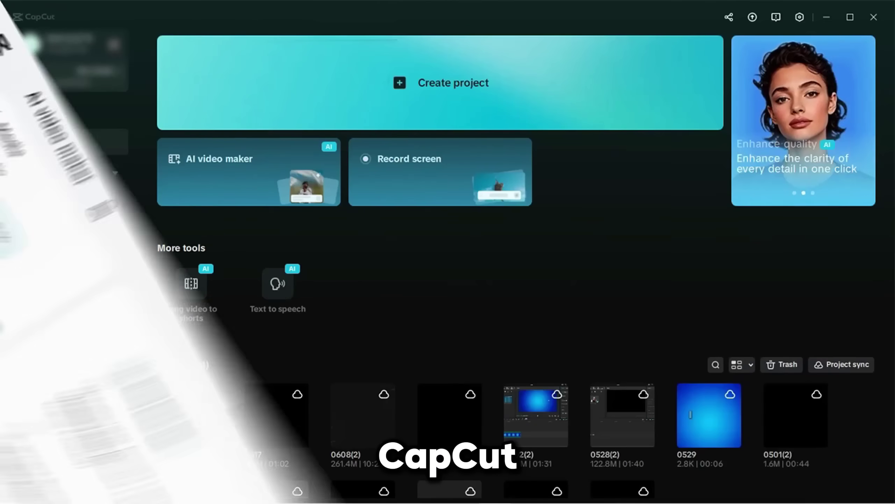
left_click(59, 174)
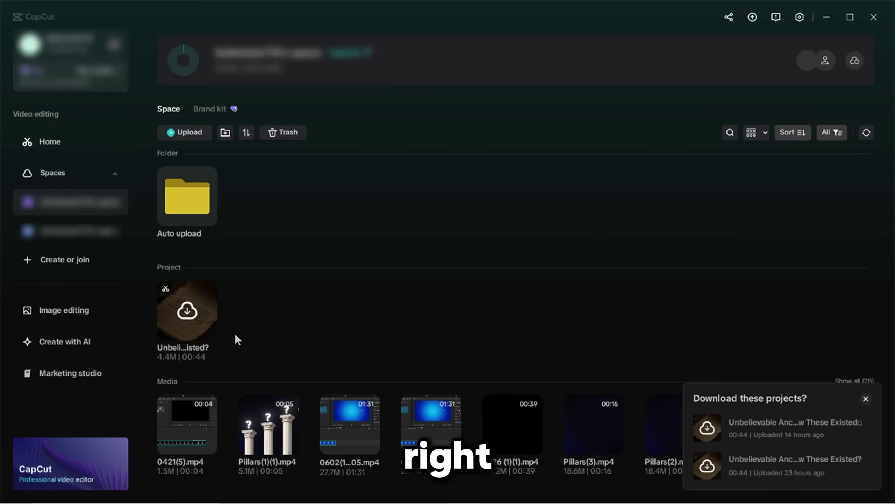
right_click(189, 310)
left_click(212, 321)
left_click(475, 286)
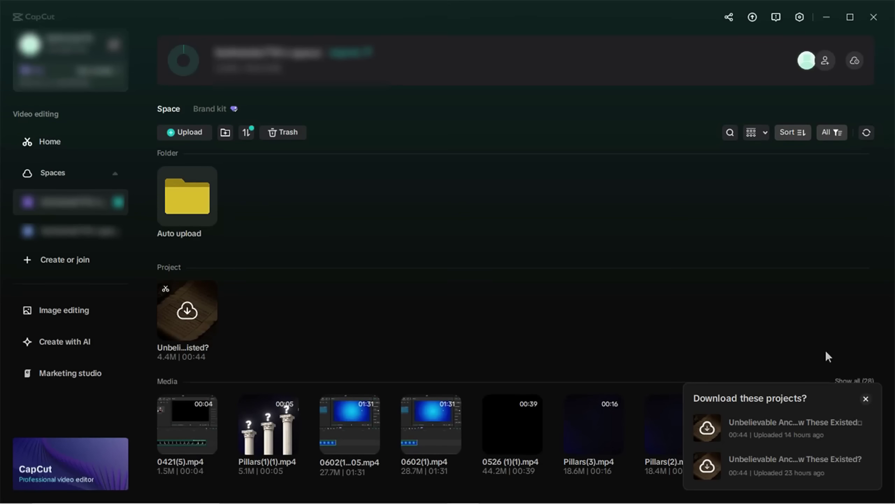
left_click(867, 399)
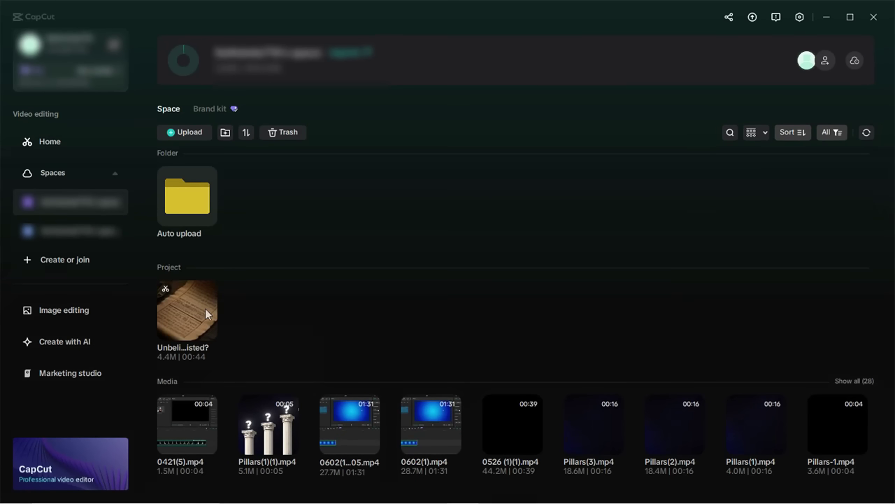
left_click(186, 304)
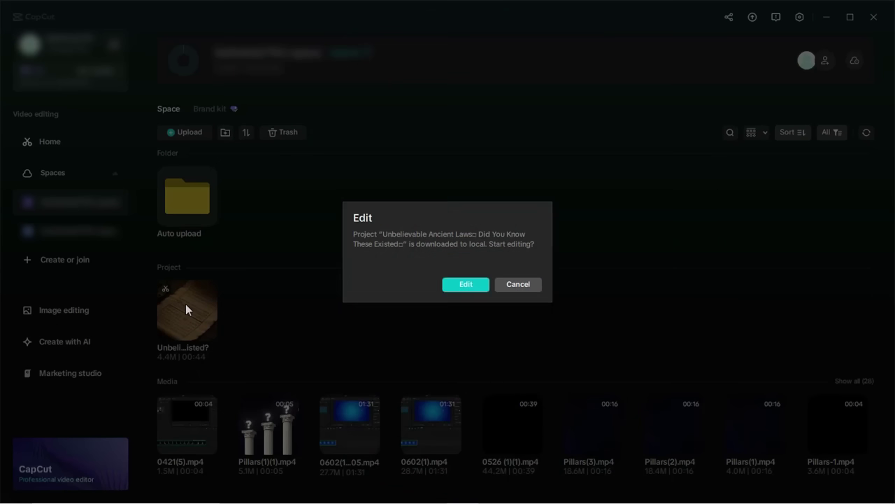
left_click(466, 284)
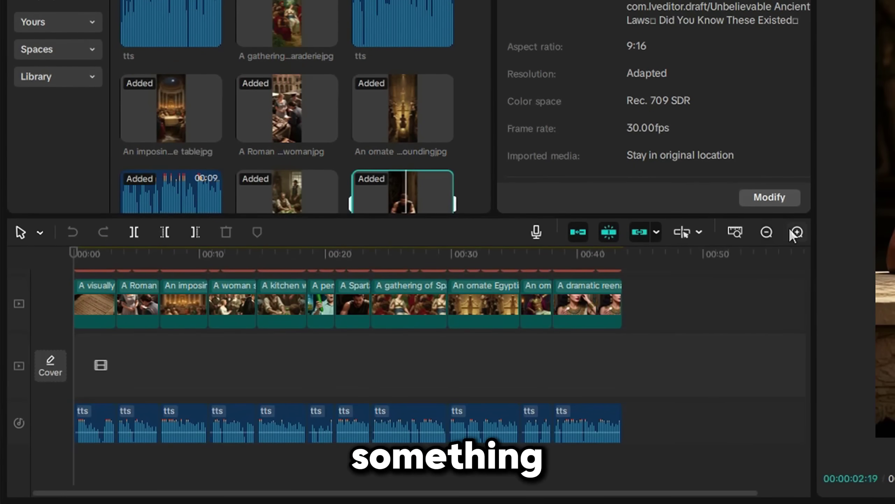
Open the ancient-laws project in the editor and zoom in on the timeline clips.
left_click(796, 233)
left_click(96, 303)
left_click(149, 303)
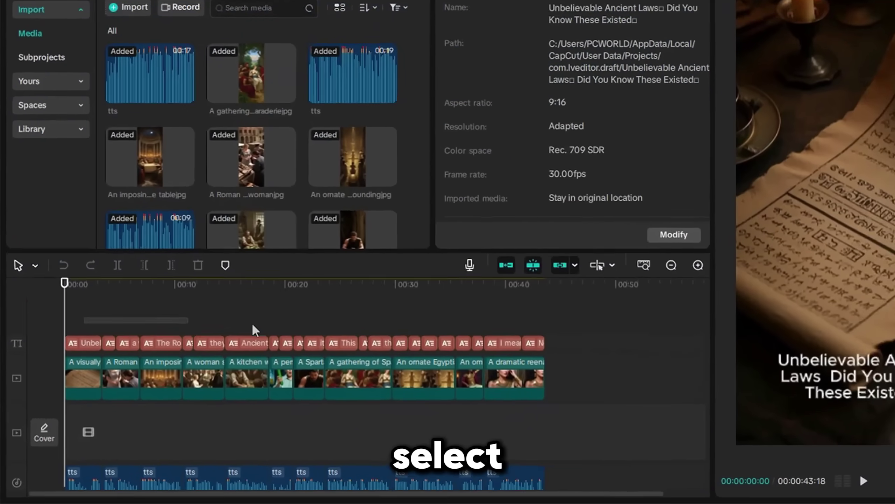
Set all captions to the Komika Axis font with the Bounce Out caption animation.
left_click(535, 342)
left_click(540, 69)
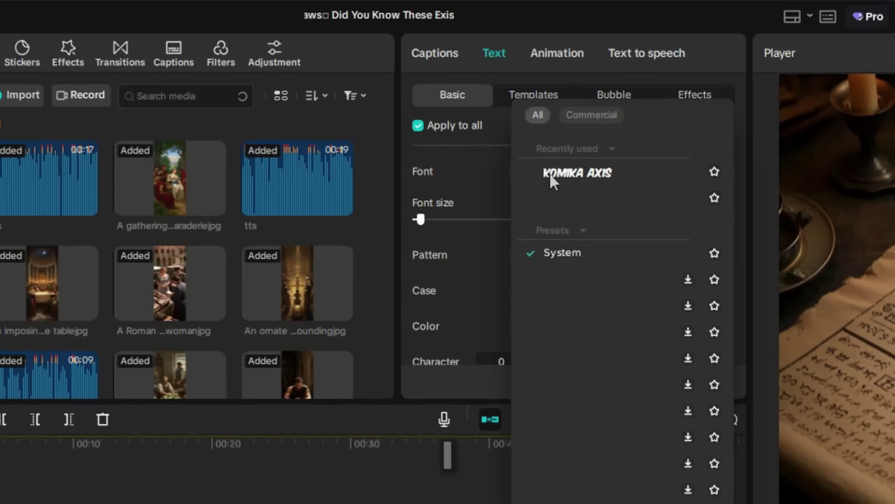
left_click(559, 173)
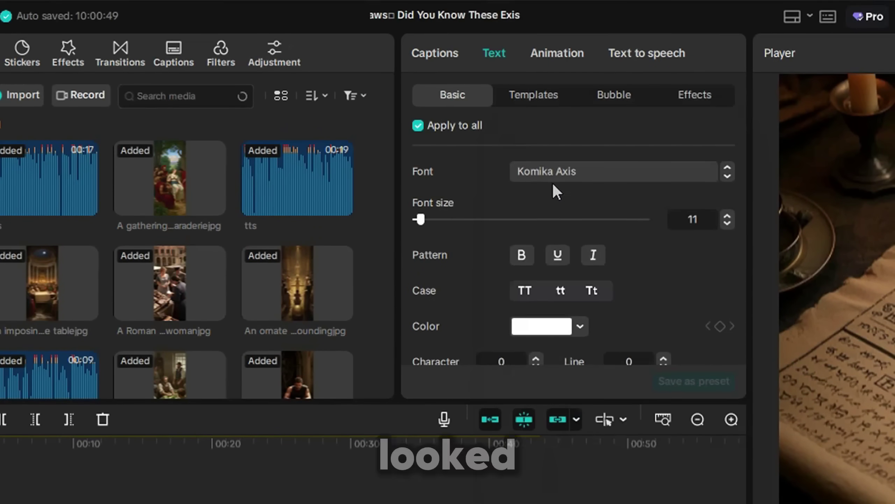
scroll(472, 219, "down", 10)
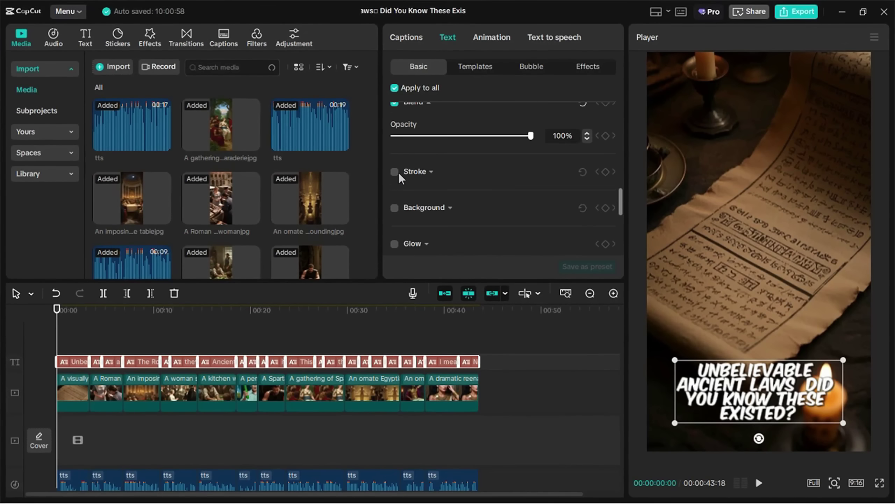
left_click(492, 37)
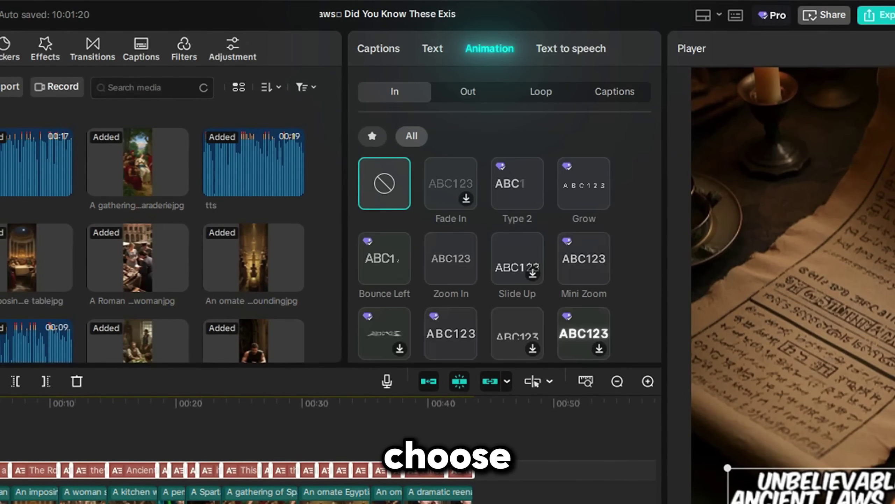
left_click(615, 91)
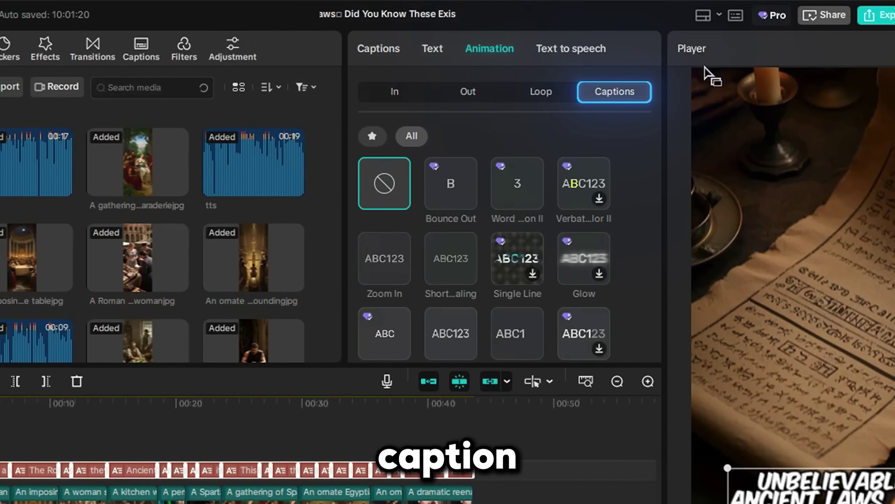
left_click(443, 184)
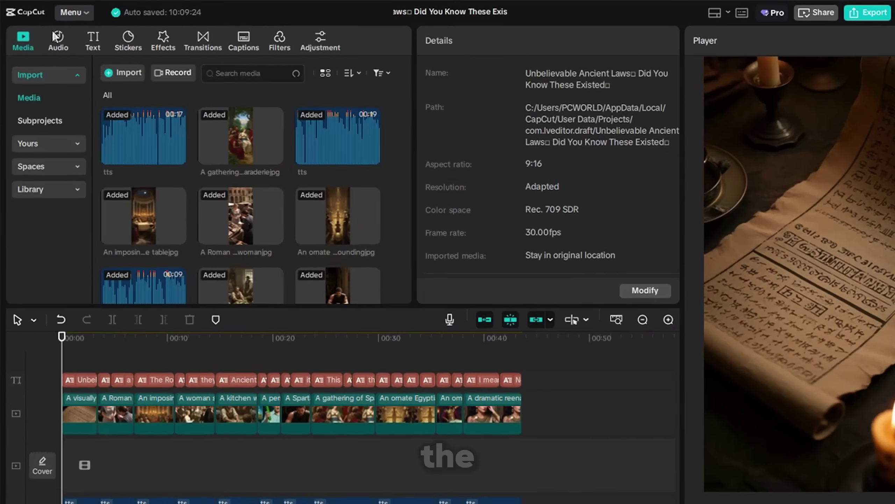
Search the music library for 'History' and add History Epic as background music at -9 dB.
left_click(53, 34)
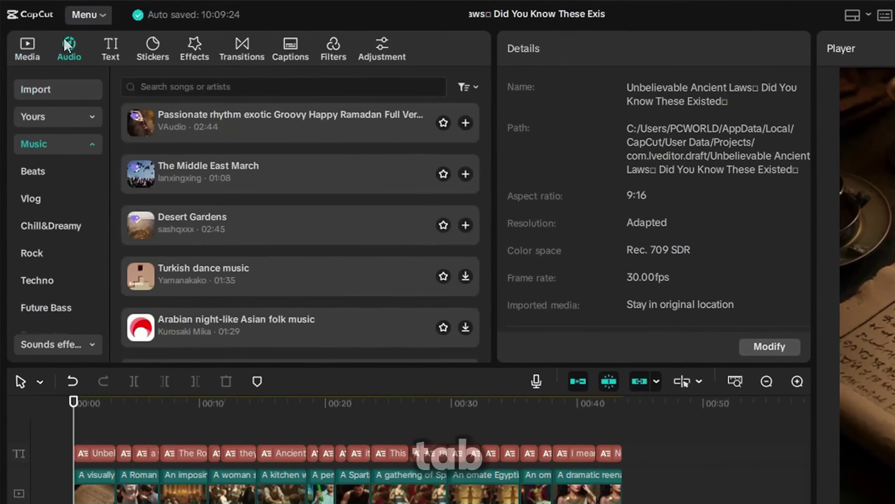
left_click(218, 88)
type("History")
key("Return")
left_click(270, 128)
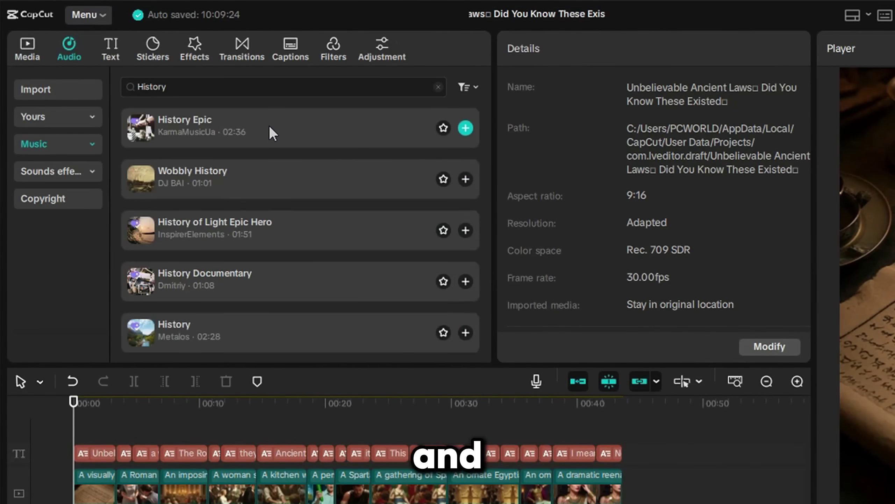
left_click_drag(269, 125, 80, 503)
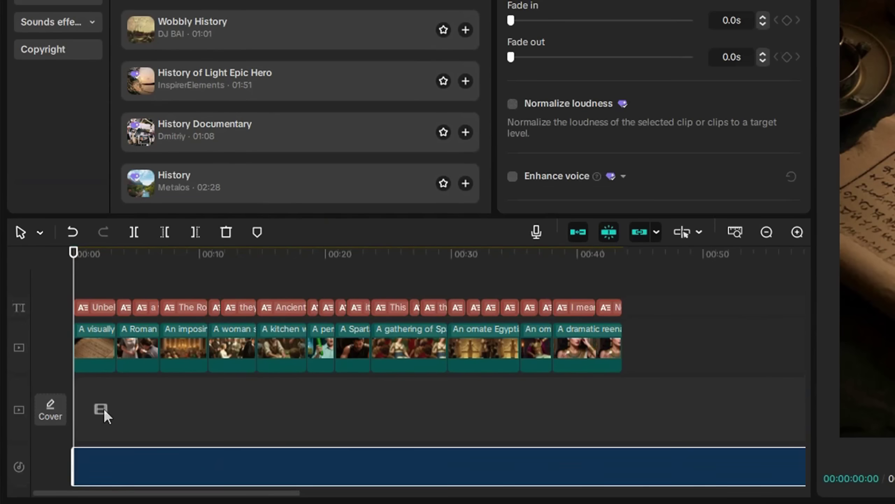
left_click(630, 269)
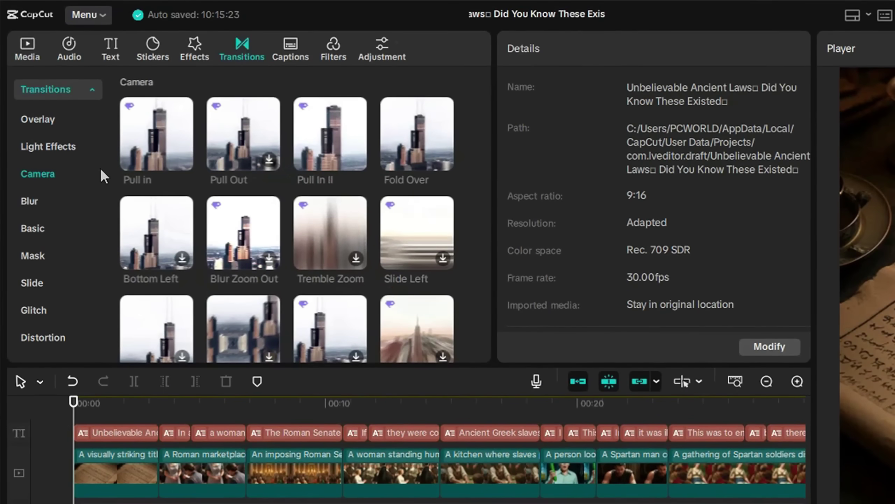
Browse Light Effects and Camera transitions and place one between the second and third image clips.
left_click(48, 154)
scroll(151, 158, "down", 5)
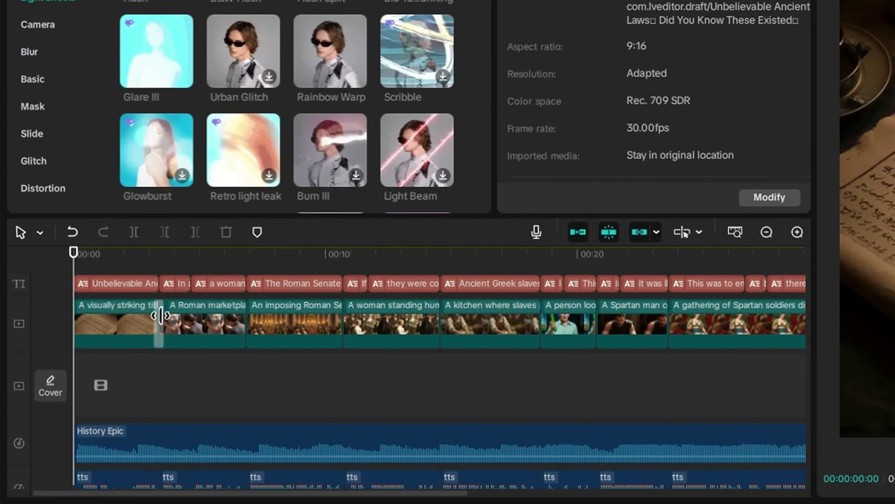
left_click(38, 25)
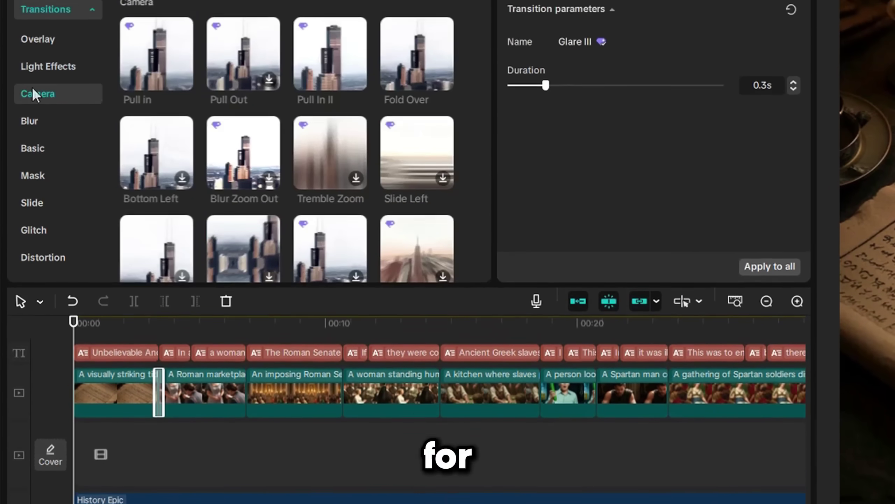
left_click_drag(223, 85, 246, 323)
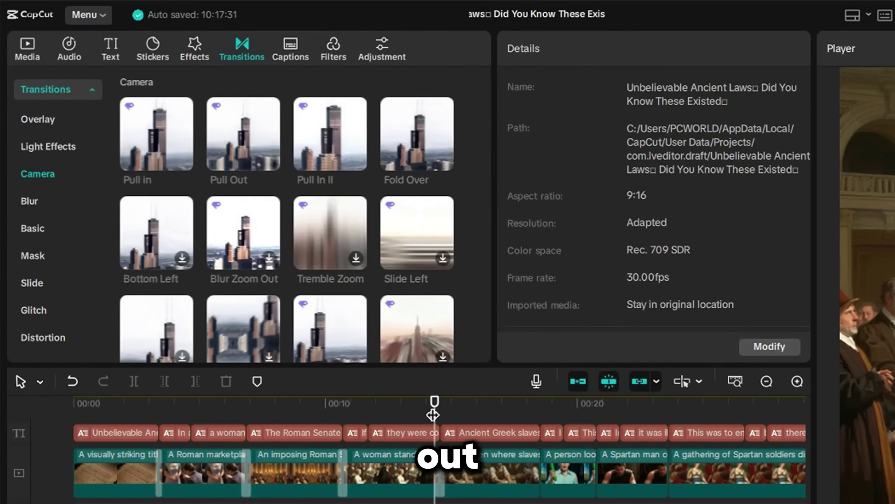
scroll(314, 260, "down", 10)
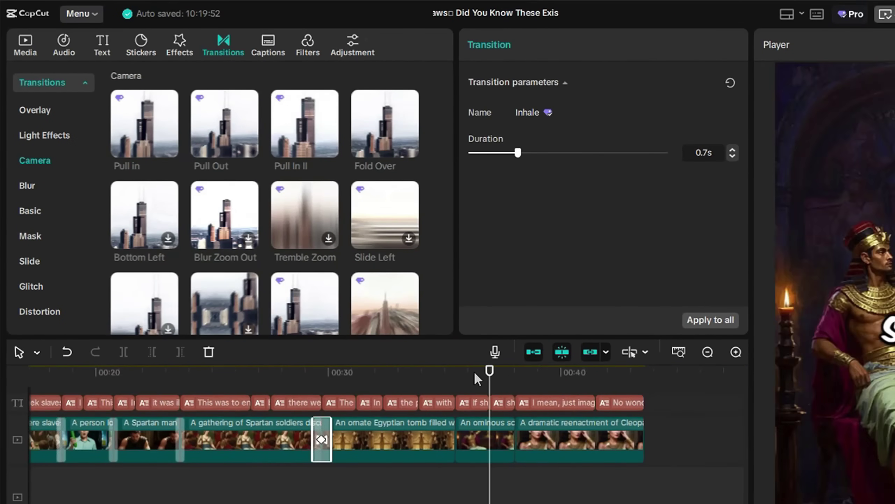
scroll(265, 197, "down", 10)
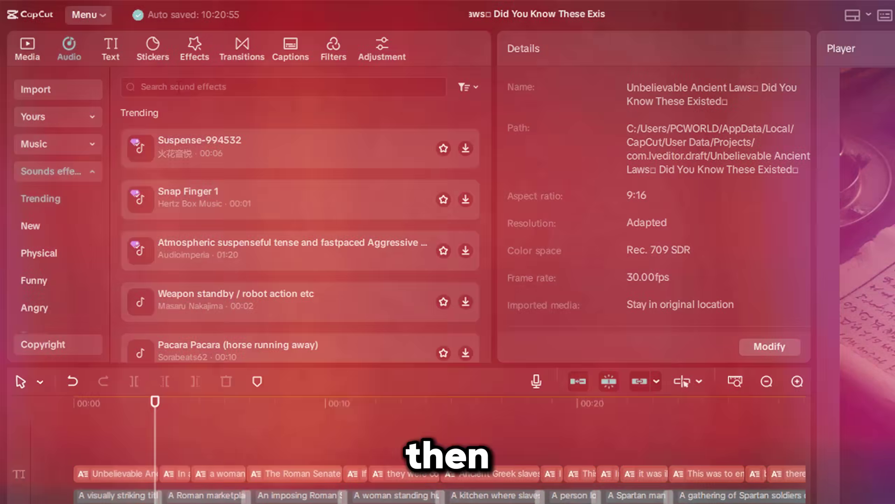
Search sound effects for 'shutter' and add the analog camera shutter sound to the timeline.
type("shutter")
key("Return")
left_click(204, 137)
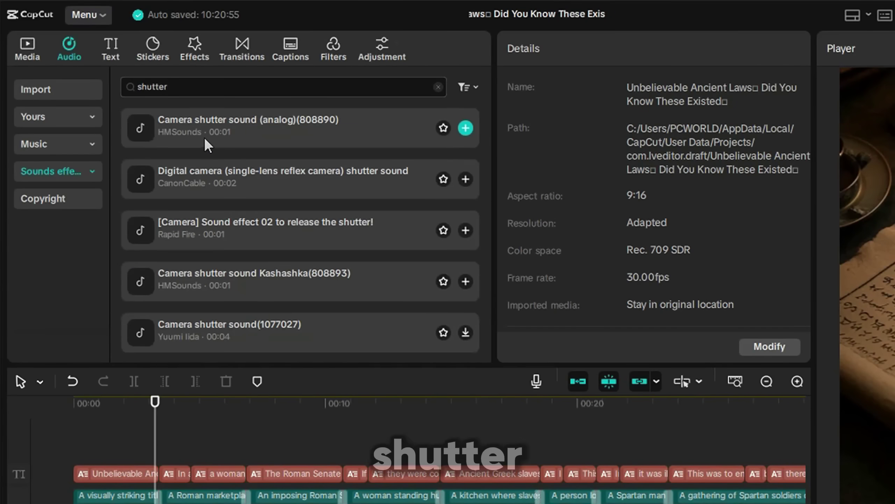
left_click(465, 124)
left_click(798, 381)
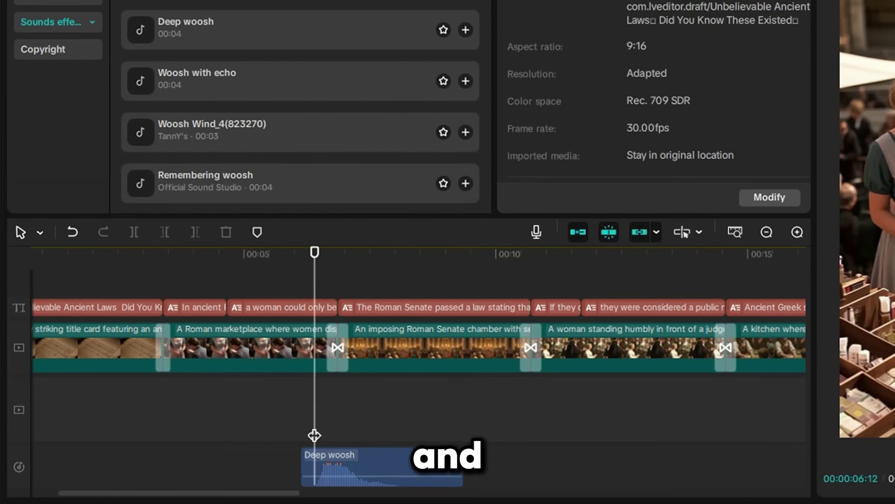
Add Deep woosh sound effects under the successive scene transitions and zoom the timeline out.
left_click(354, 451)
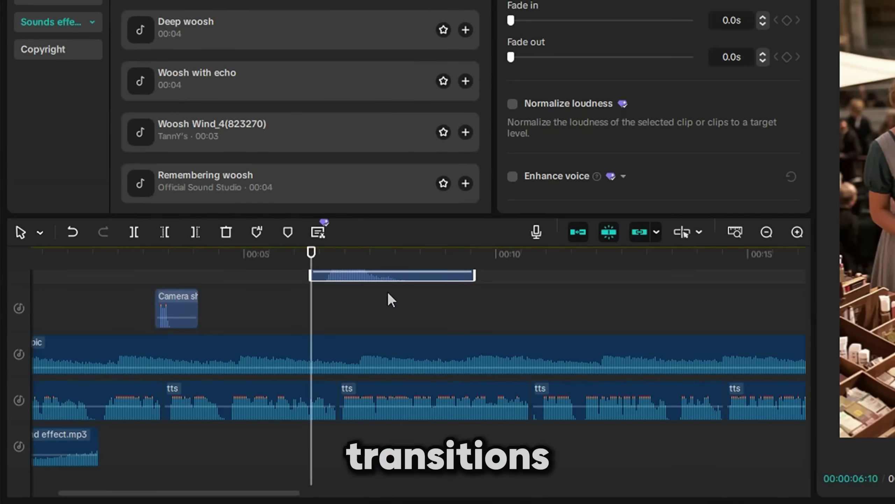
left_click(519, 279)
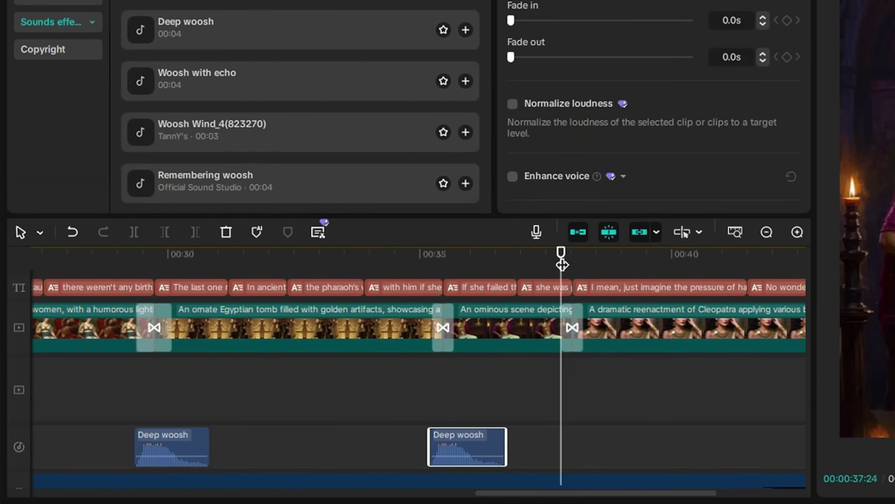
left_click(767, 232)
left_click(767, 231)
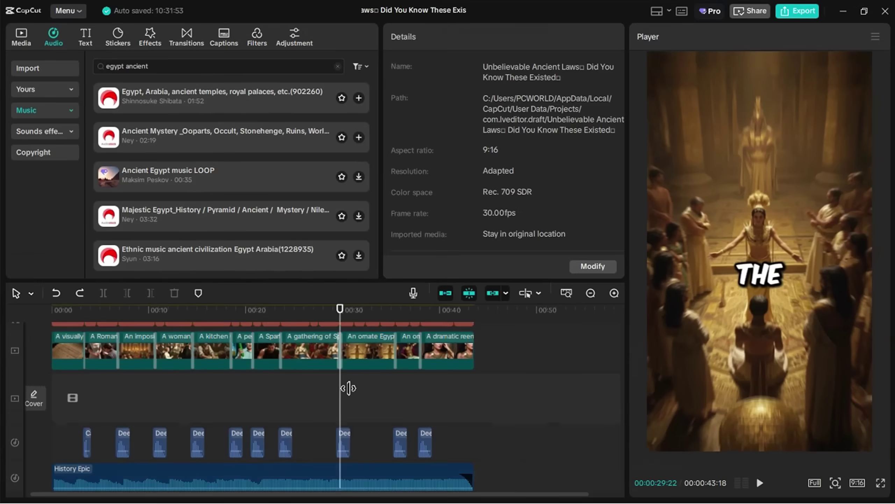
Trim History Epic at the playhead and place the Egypt, Arabia ancient temples track after it.
scroll(349, 388, "up", 2)
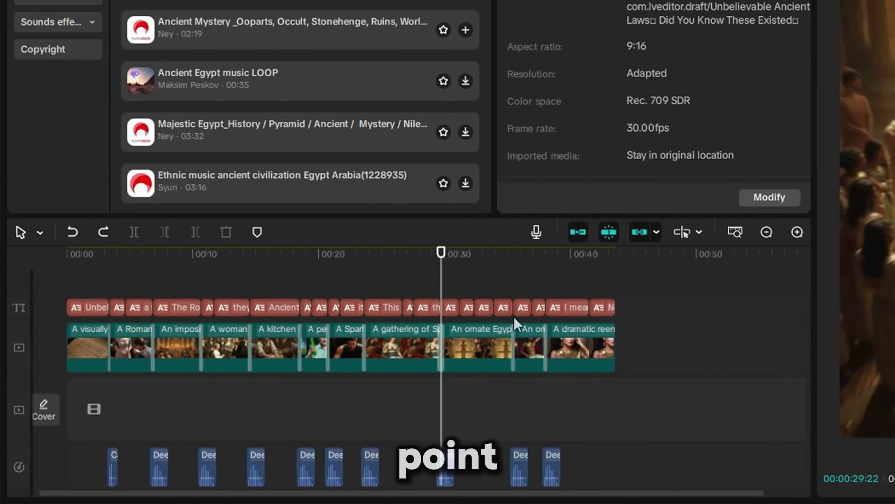
scroll(513, 316, "down", 5)
left_click(513, 376)
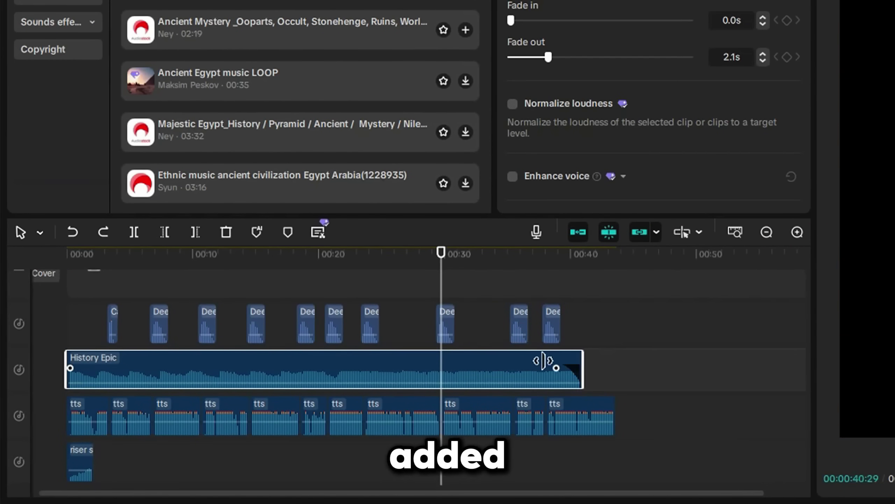
key("w")
left_click(225, 93)
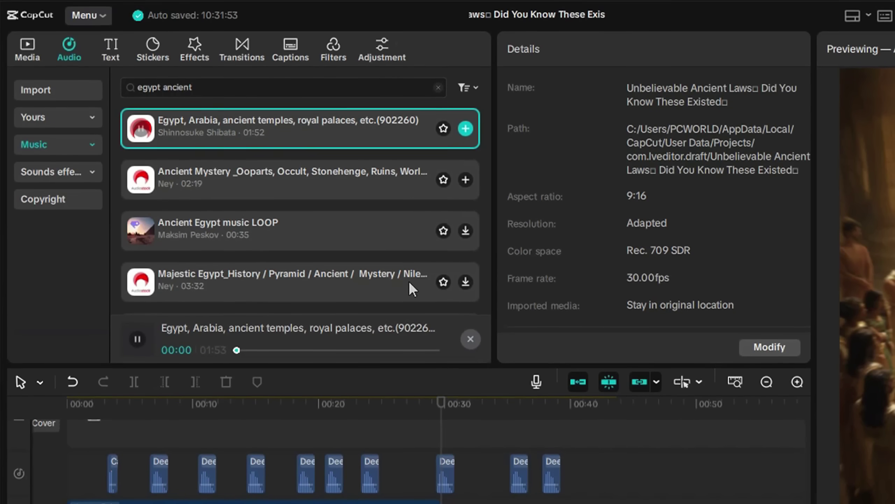
left_click_drag(282, 128, 441, 370)
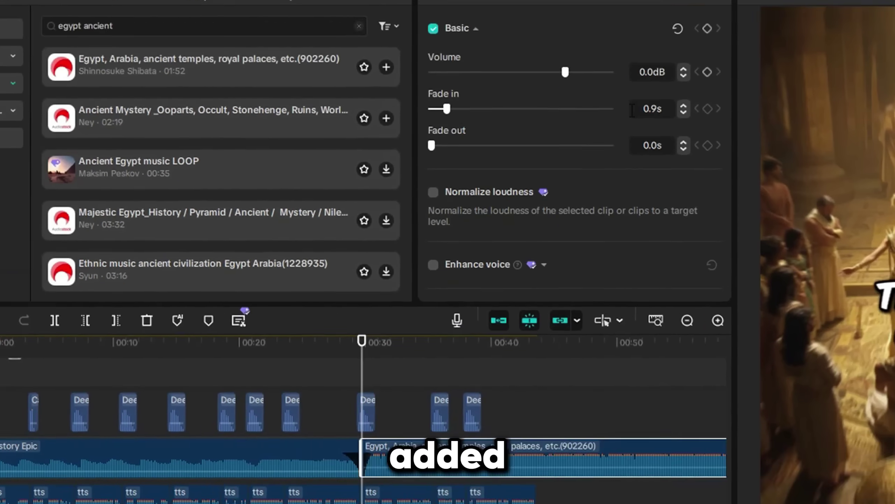
Give the Egypt music a 1.0s fade-in, move it to its own track, and trim it where narration ends.
left_click_drag(510, 20, 529, 19)
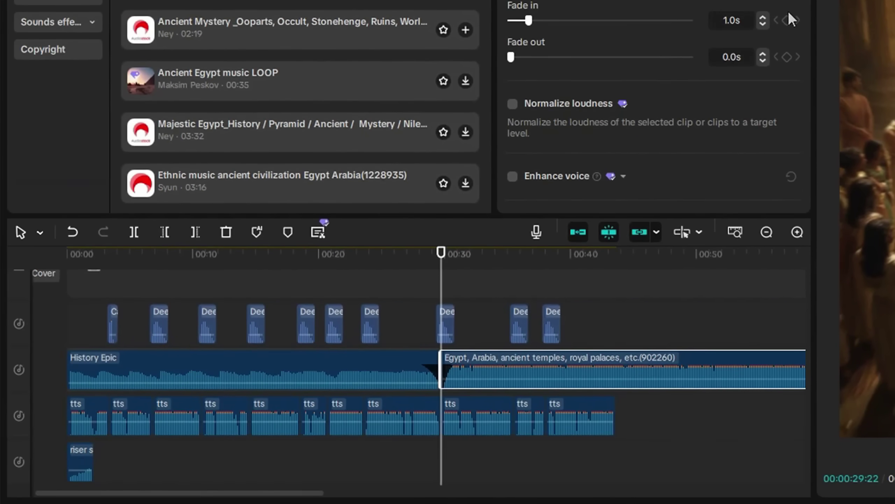
scroll(792, 19, "down", 3)
left_click_drag(466, 358, 451, 402)
left_click(417, 419)
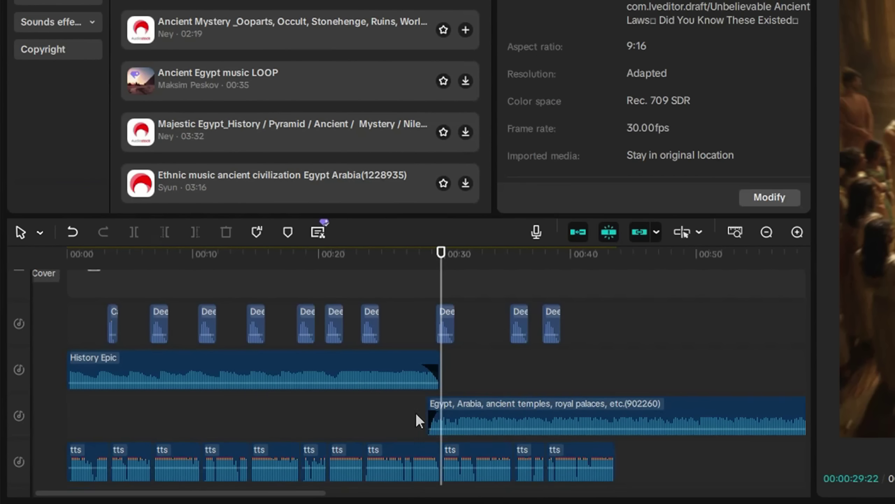
left_click(424, 255)
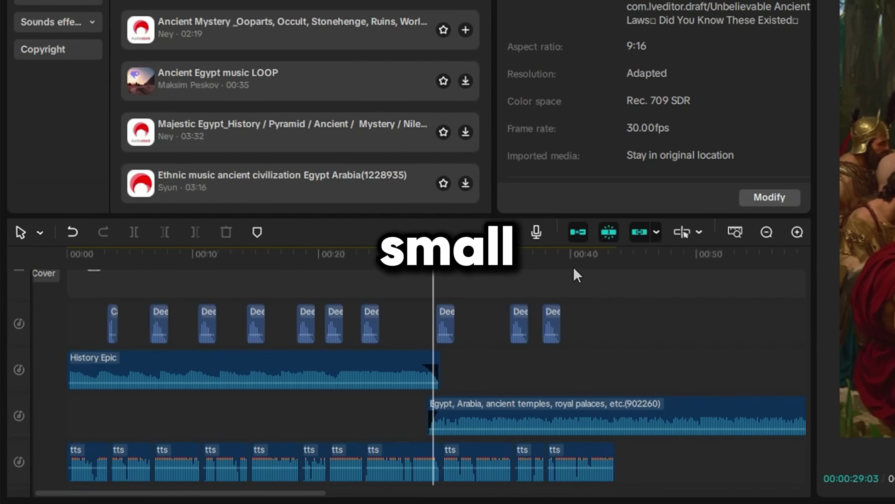
left_click(618, 254)
left_click(637, 417)
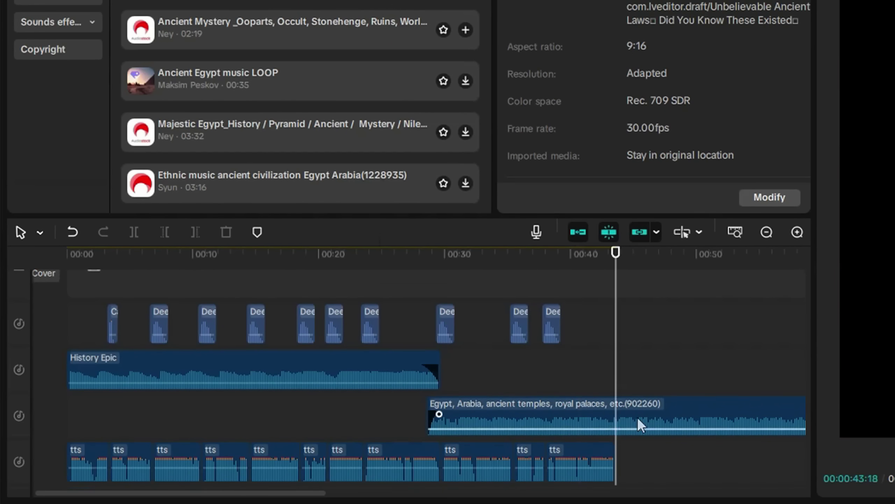
key("w")
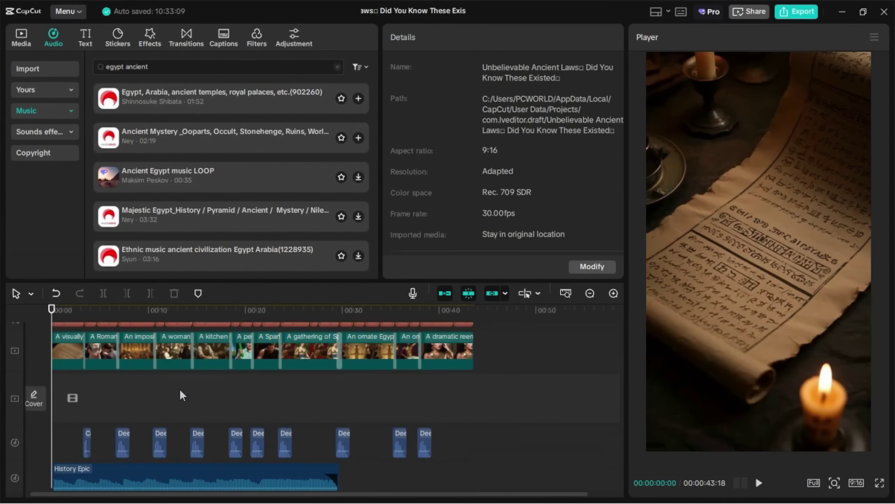
Add the Noise 1 effect at the very start of the video and zoom the timeline in.
scroll(182, 395, "up", 2)
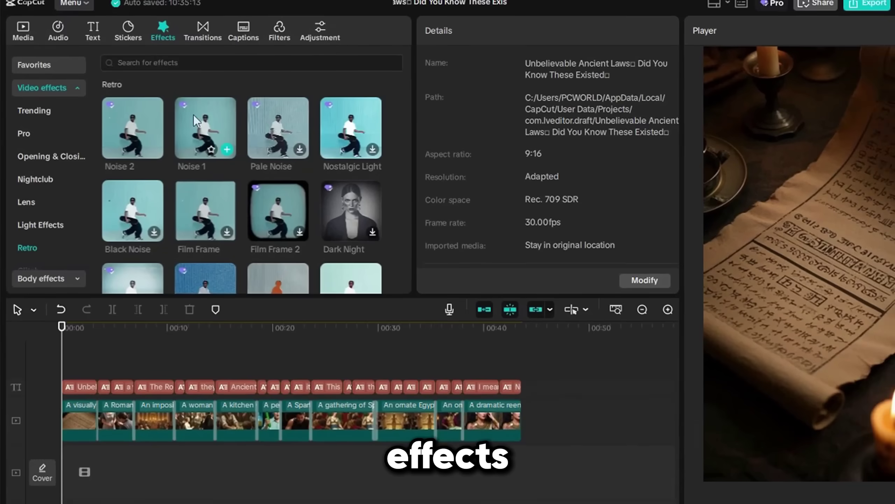
left_click_drag(195, 132, 98, 400)
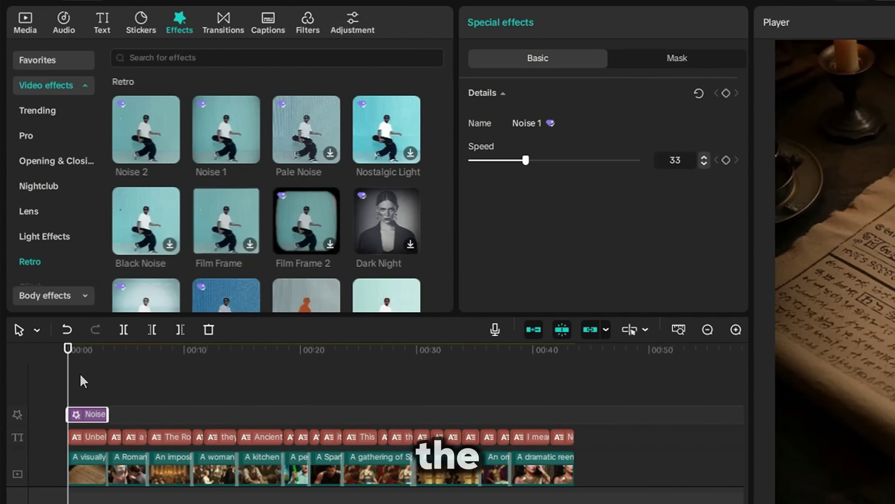
left_click(736, 330)
left_click(736, 329)
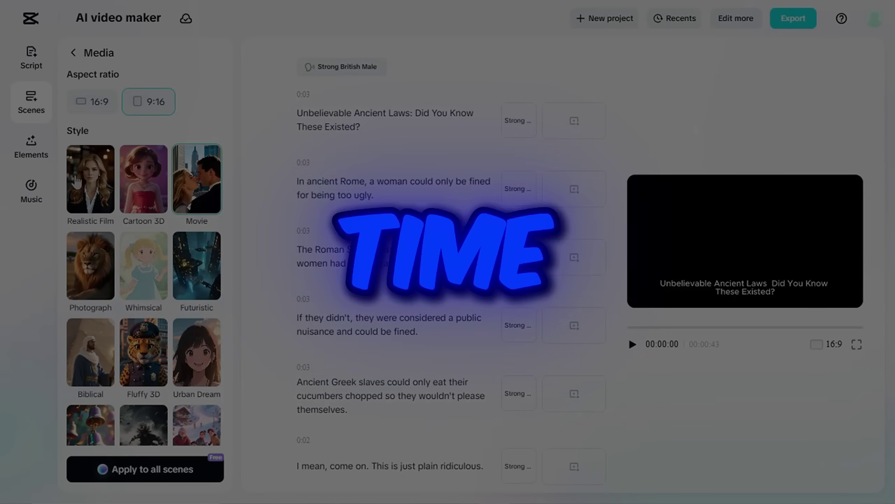
Apply the image style to every scene and start an instant AI video with an AI-written script.
left_click(145, 469)
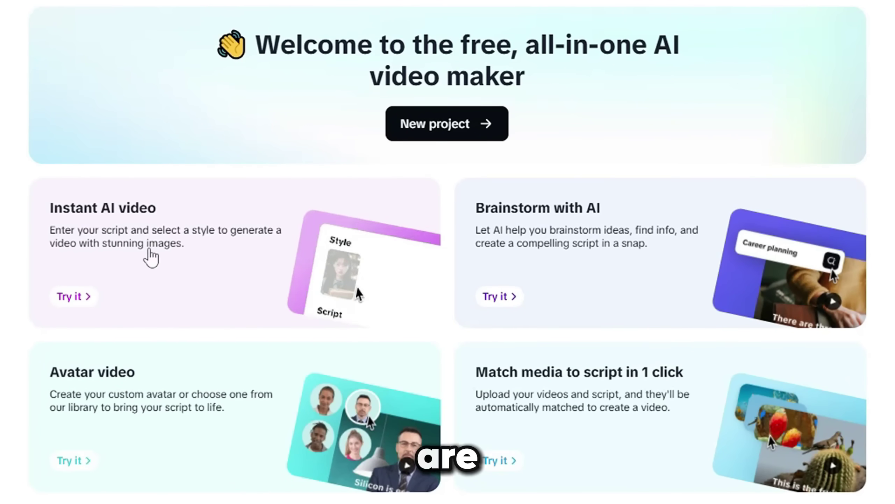
left_click(83, 297)
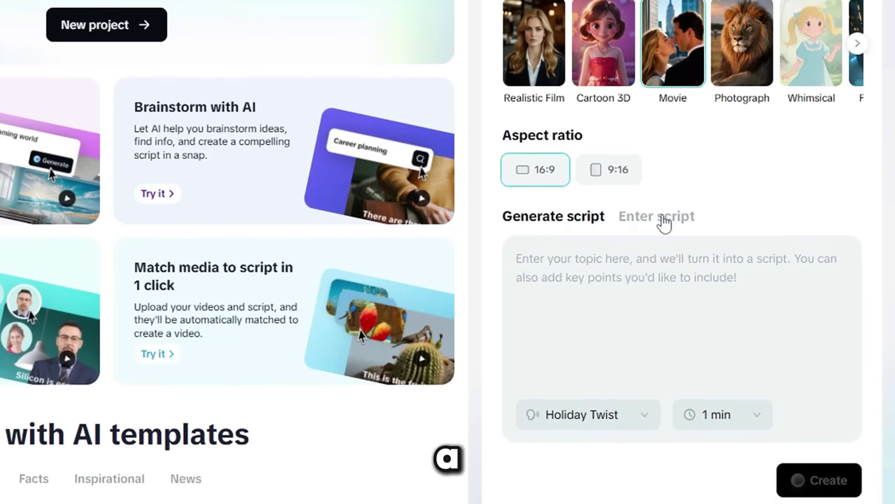
left_click(662, 305)
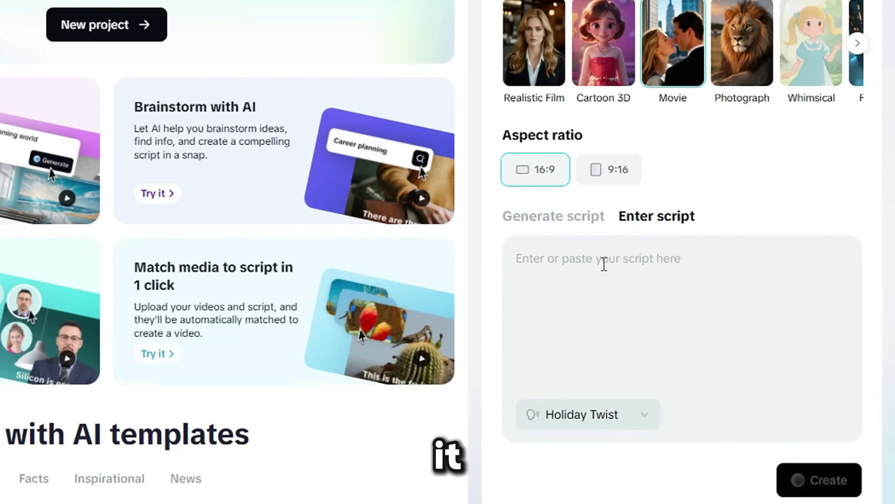
left_click(584, 220)
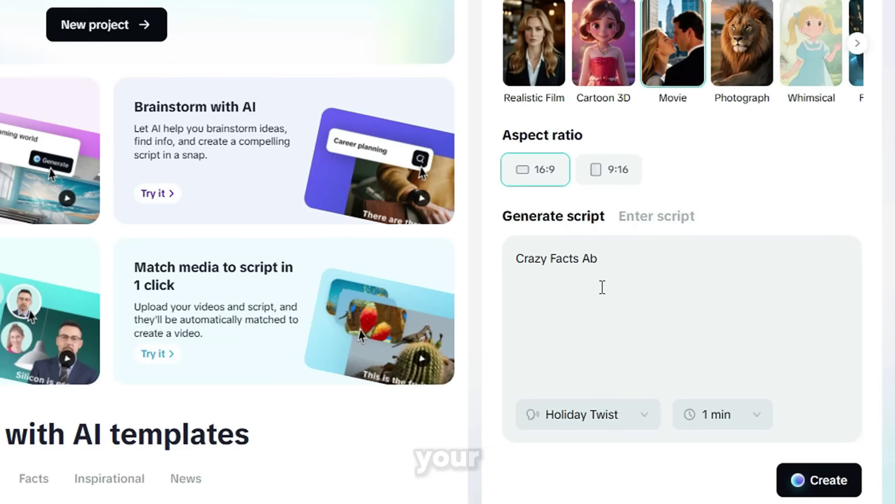
Choose the Strong British Male narrator and 1-minute length, and generate the video.
left_click(587, 414)
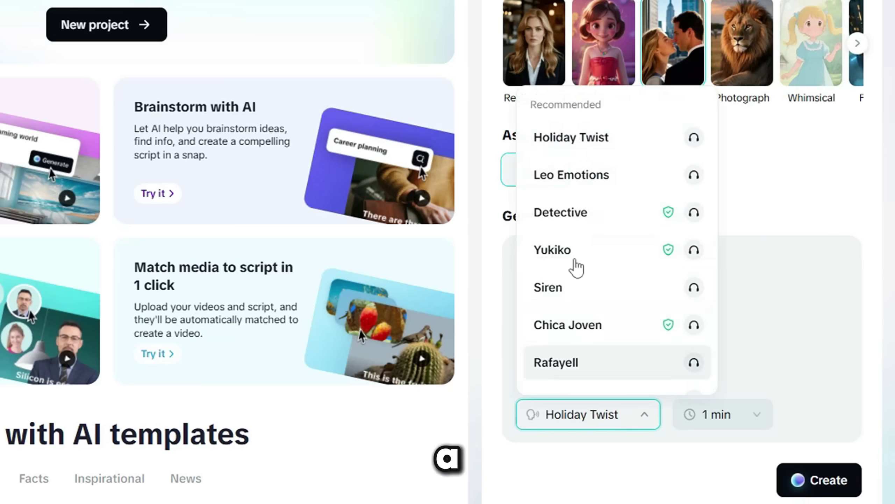
scroll(575, 266, "down", 4)
left_click(715, 415)
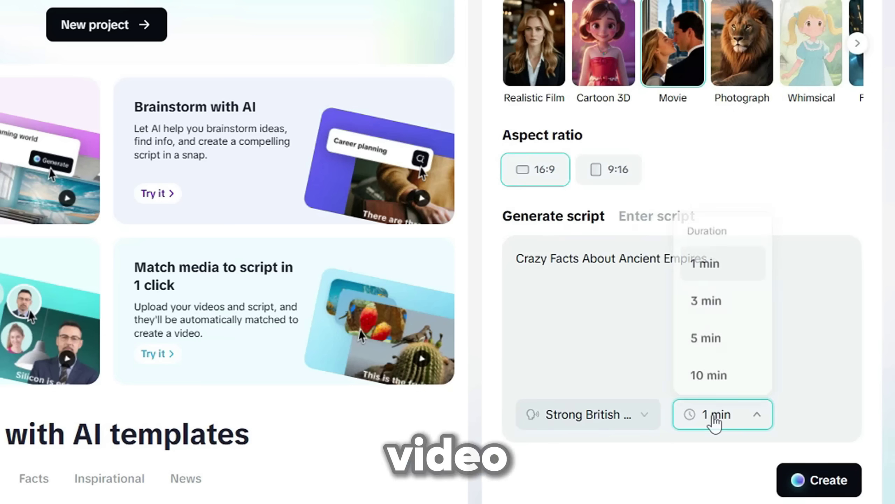
left_click(709, 268)
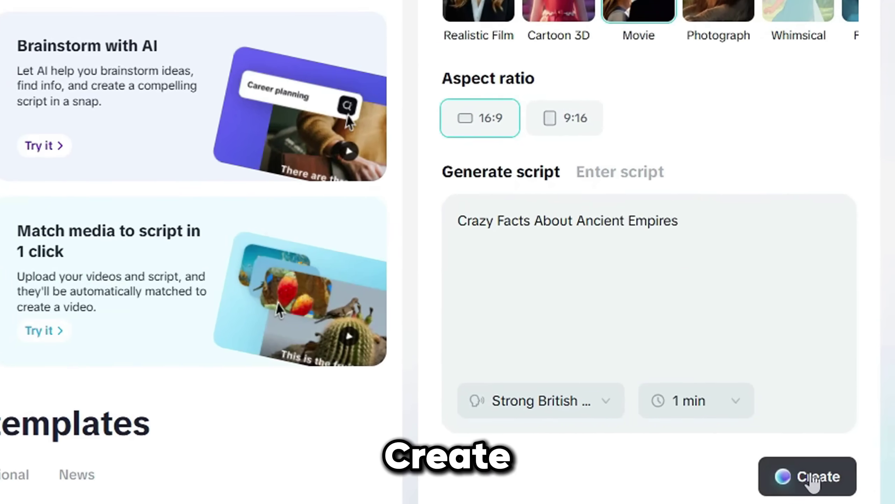
left_click(811, 480)
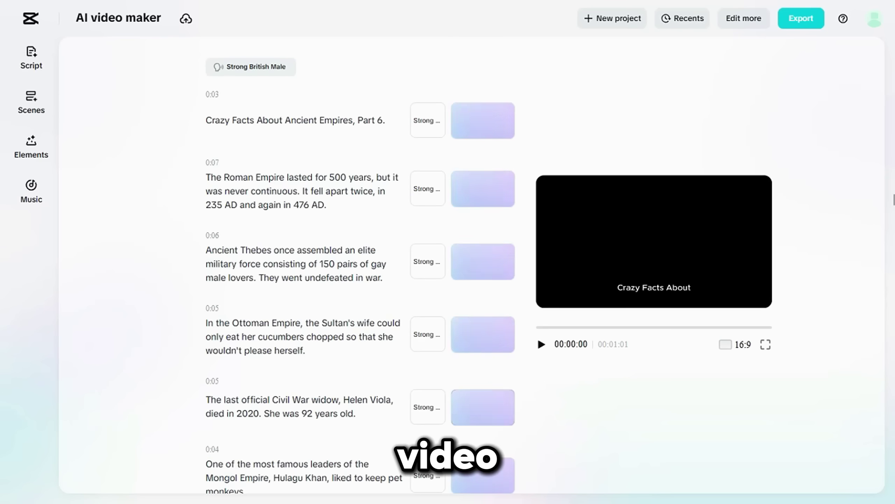
Bring the generated ancient-empires video into the editor, play it back, and rearrange items on screen.
left_click(823, 18)
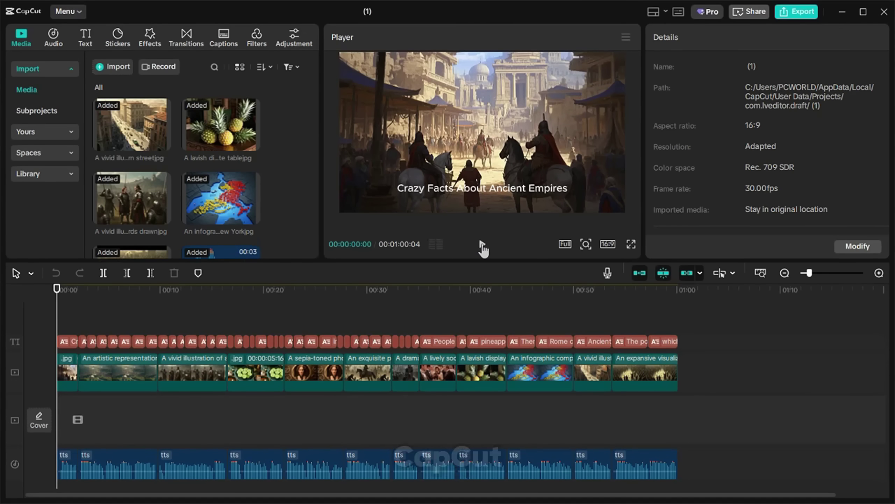
left_click(482, 244)
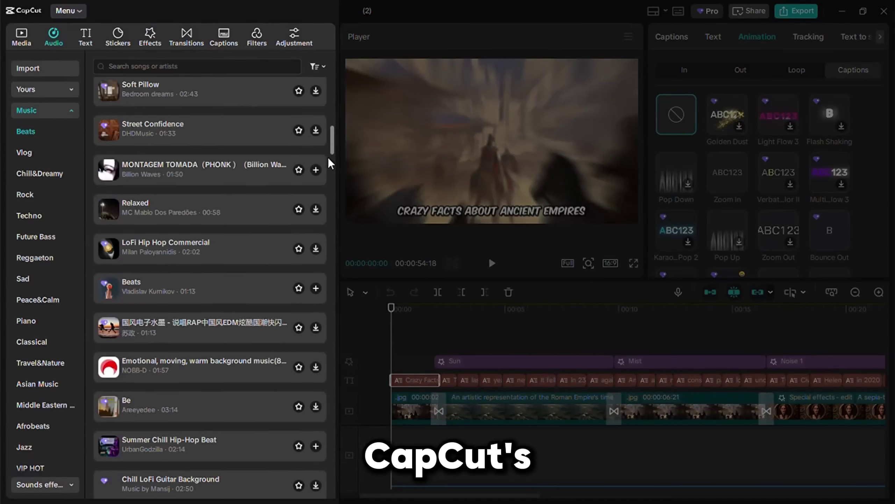
left_click_drag(329, 163, 327, 338)
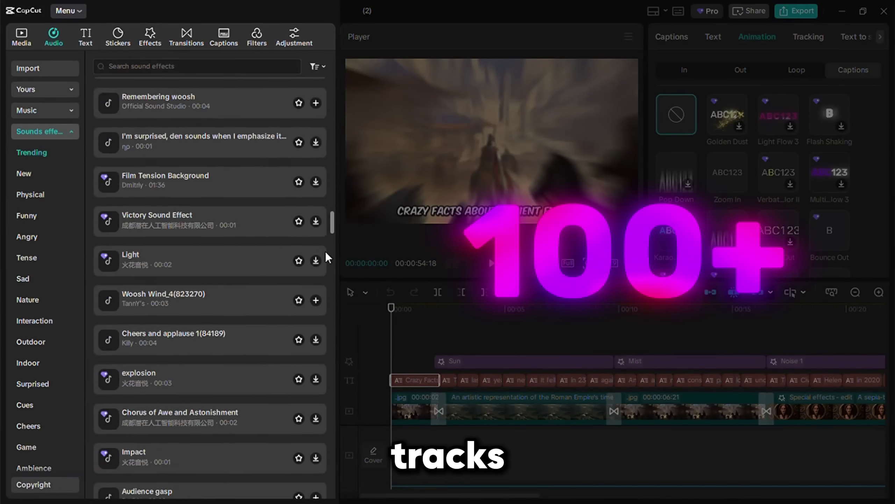
left_click_drag(325, 251, 322, 439)
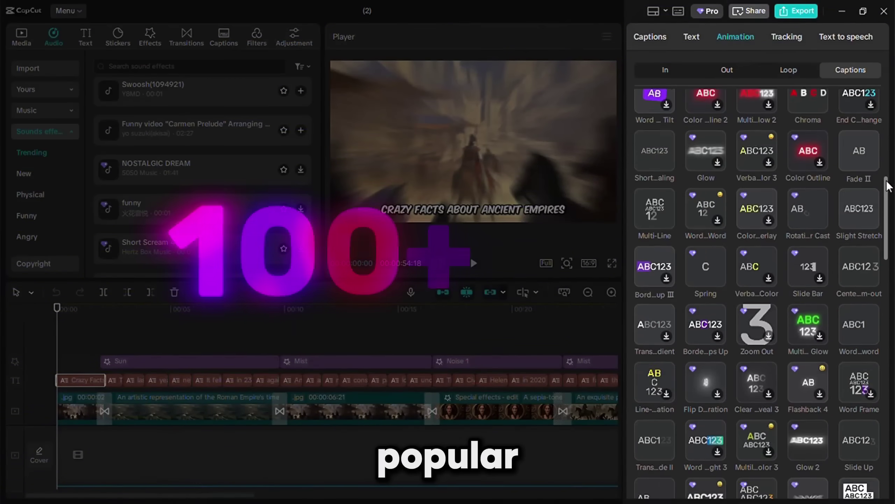
left_click_drag(888, 186, 886, 370)
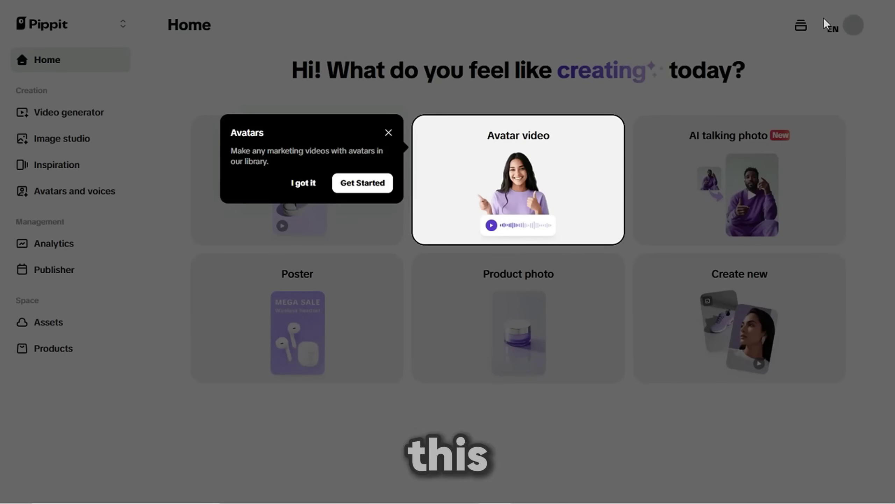
Start an avatar video, filter to Male avatars, and pick Victor seated in the living room.
left_click(304, 183)
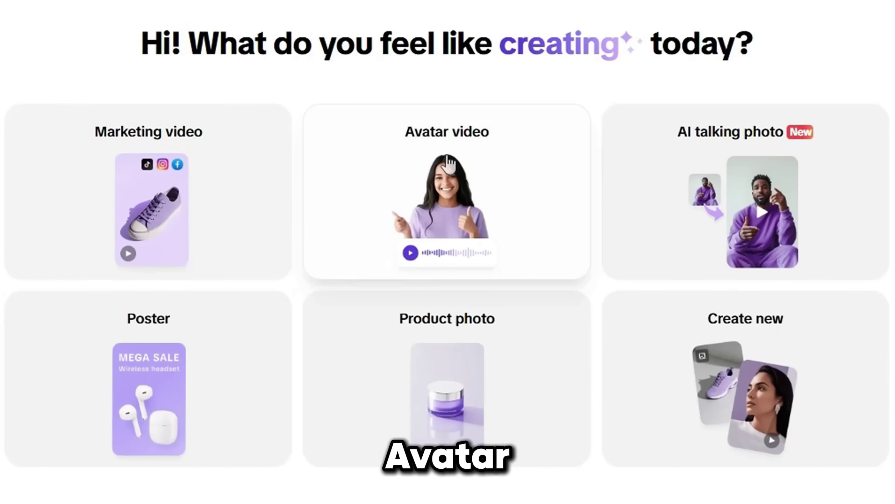
left_click(398, 163)
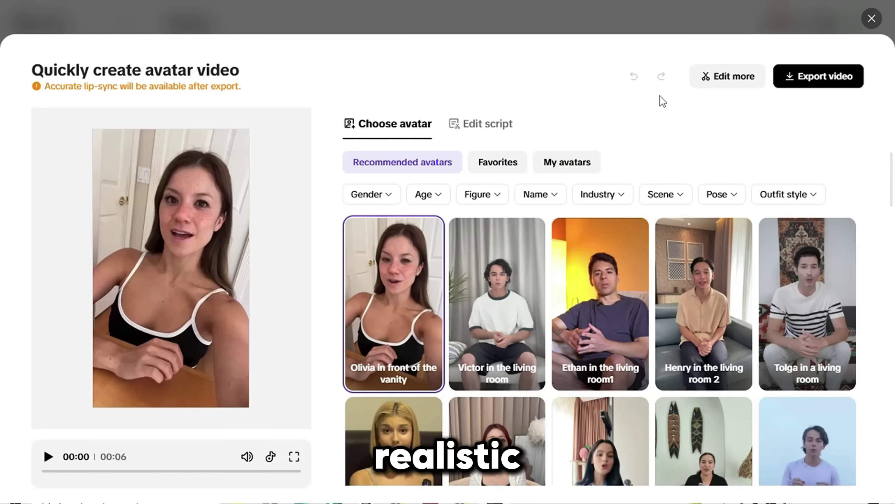
scroll(874, 246, "down", 4)
scroll(874, 246, "up", 4)
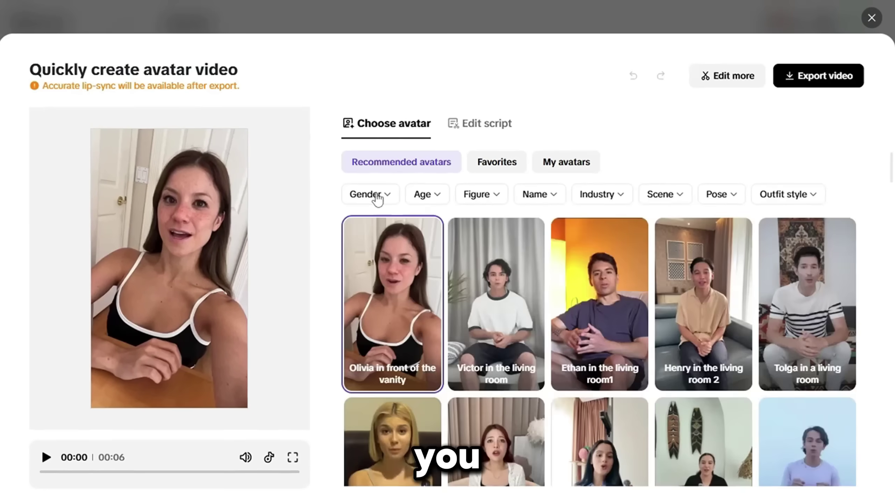
left_click(373, 195)
left_click(130, 239)
left_click(226, 161)
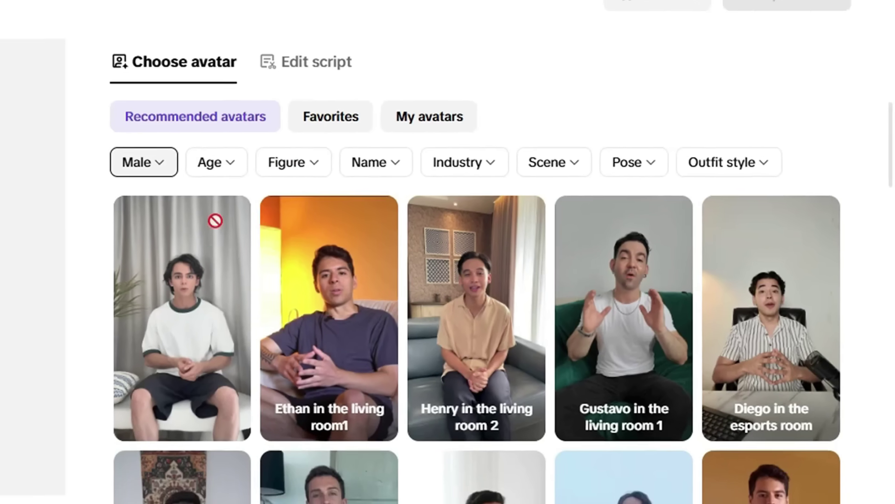
left_click(151, 215)
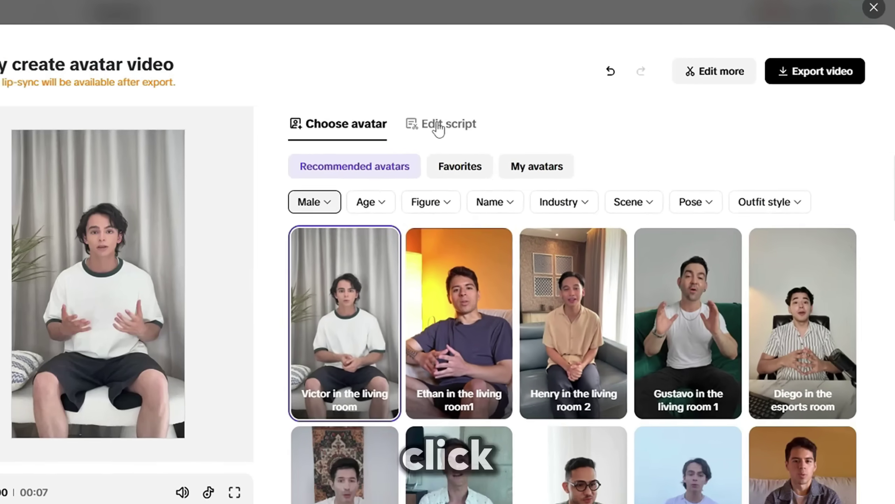
Replace the avatar script with the pasted Ancient Empires facts as one paragraph, fix spacing, and save.
left_click(477, 127)
key("ctrl+a")
type("Crazy Facts About Ancient Empires, The Roman Empire lasted for 500 years, but it was never continuous.It fell apart twice, in 235 AD and again in 476 AD. One of the most famous leaders of the Mongol Empire, Hulagu Khan, liked to keep pet monkeys. He would even take them with him on his military campaigns.")
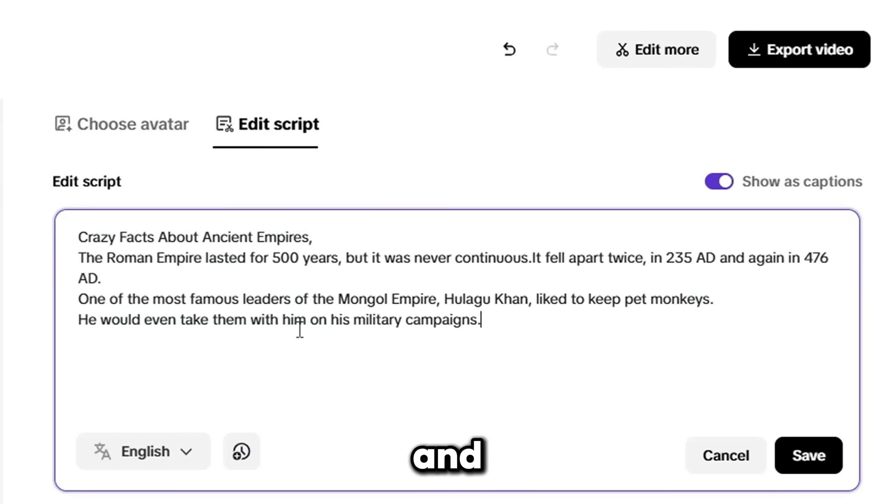
key("BackSpace")
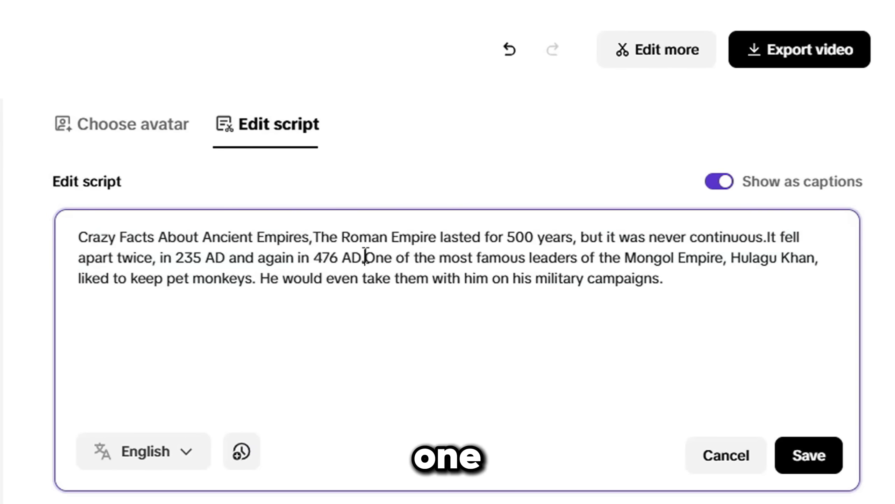
left_click(366, 257)
left_click(779, 456)
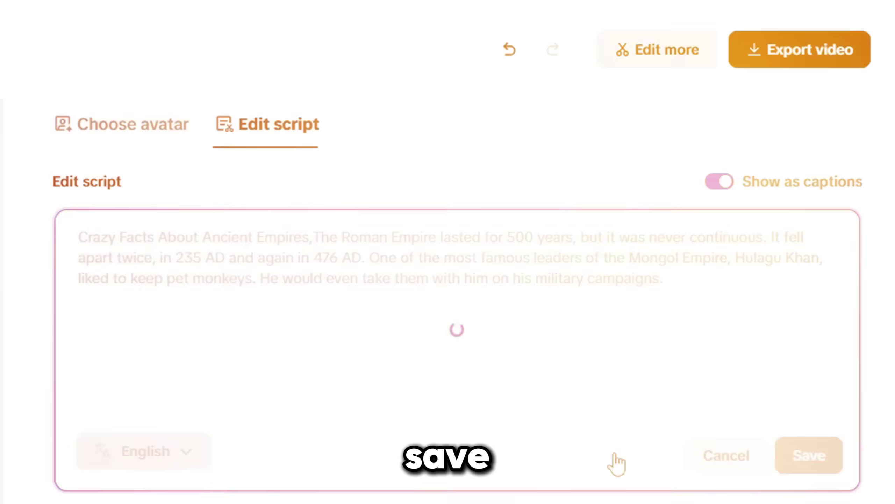